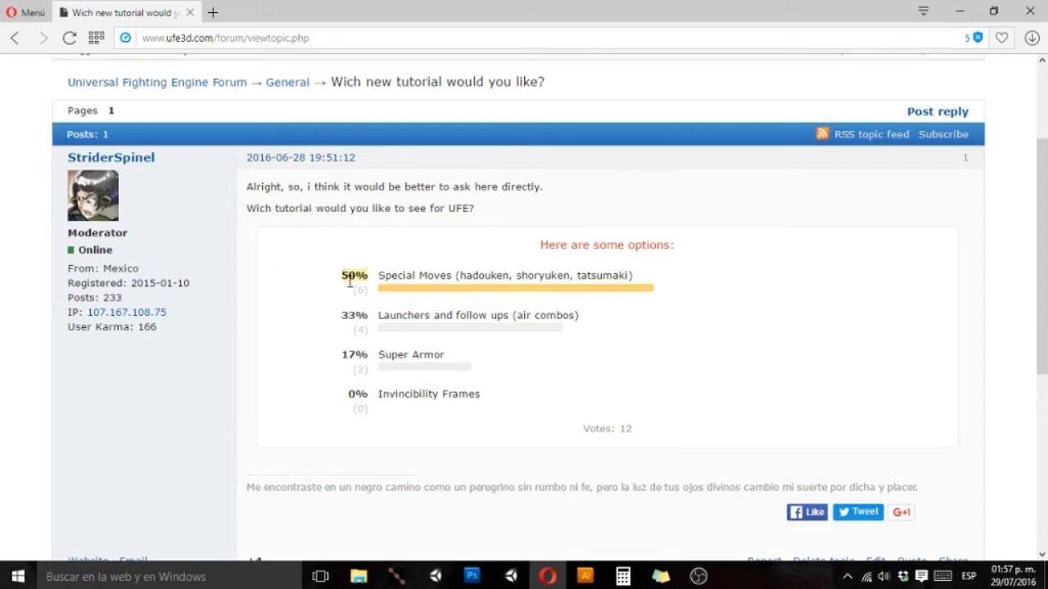
# Step: Highlight the Special Moves option in the UFE forum poll, then switch to the Unity editor
pyautogui.click(394, 277)
pyautogui.moveTo(380, 274); pyautogui.dragTo(649, 285)
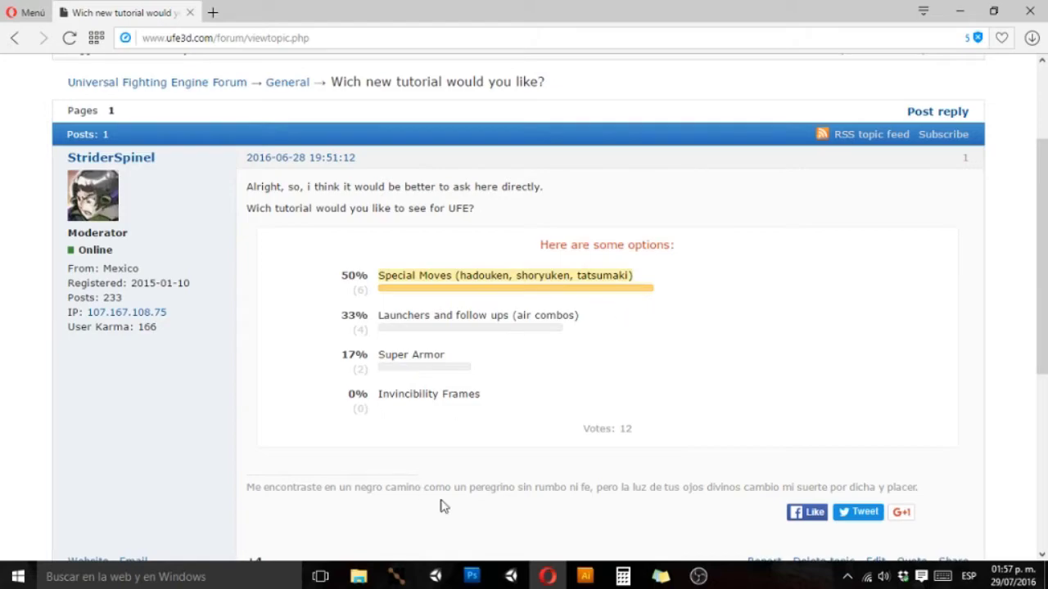
pyautogui.click(512, 577)
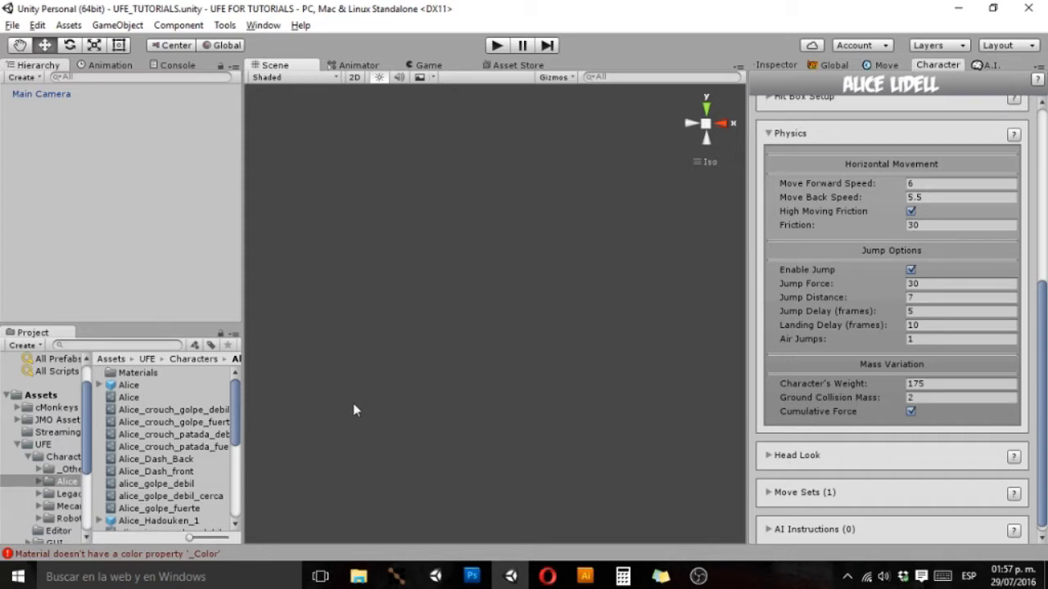
pyautogui.moveTo(244, 401)
pyautogui.mouseDown()
pyautogui.moveTo(262, 402)
pyautogui.moveTo(256, 475)
pyautogui.moveTo(249, 392)
pyautogui.mouseUp()
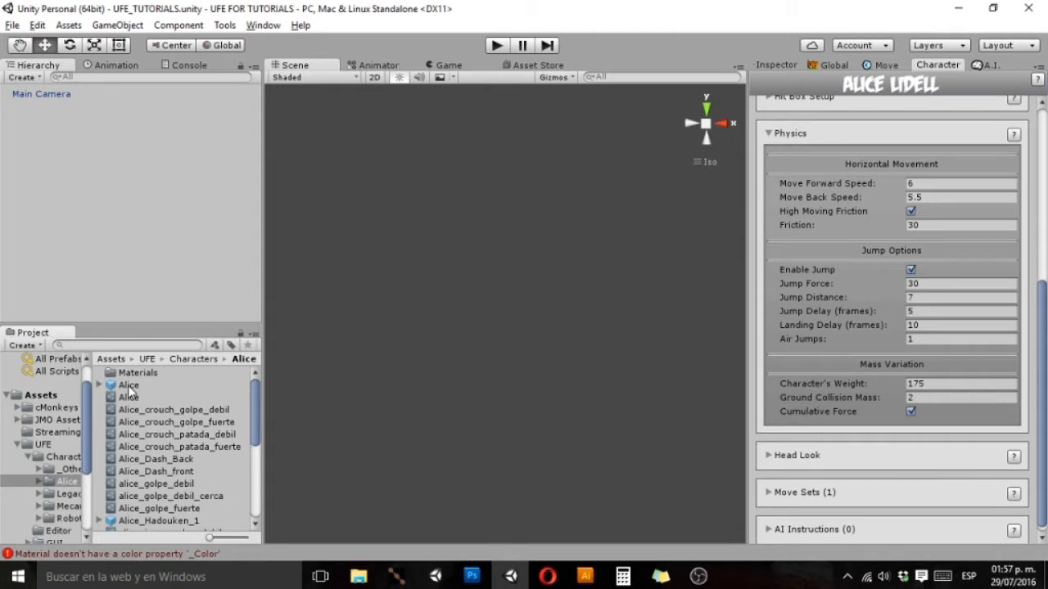
pyautogui.moveTo(127, 386); pyautogui.dragTo(70, 234)
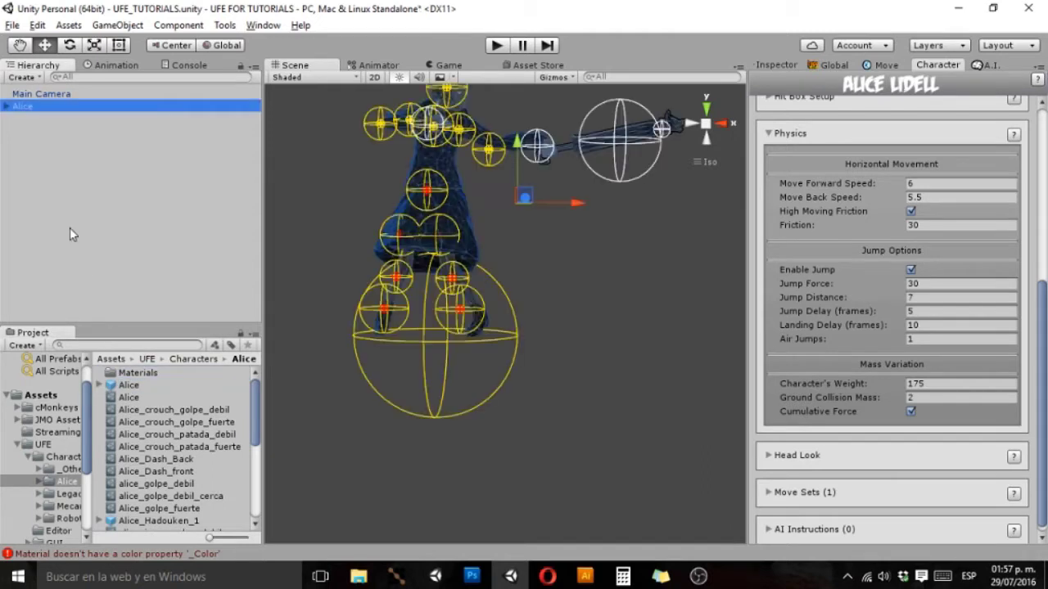
pyautogui.moveTo(594, 311); pyautogui.dragTo(598, 406, button='middle')
pyautogui.click(598, 407)
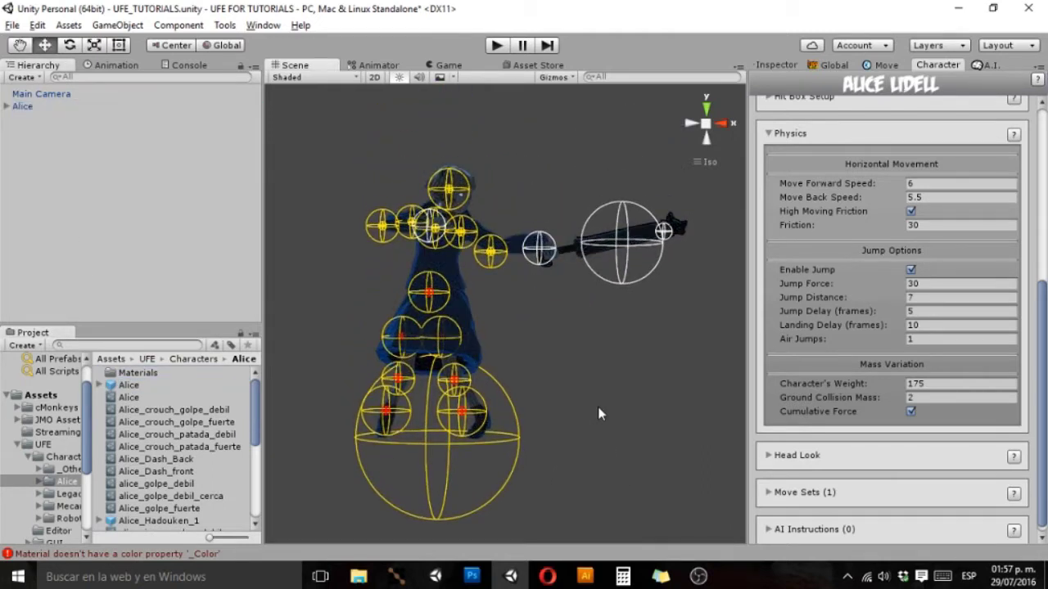
pyautogui.scroll(2, 598, 407)
pyautogui.click(574, 78)
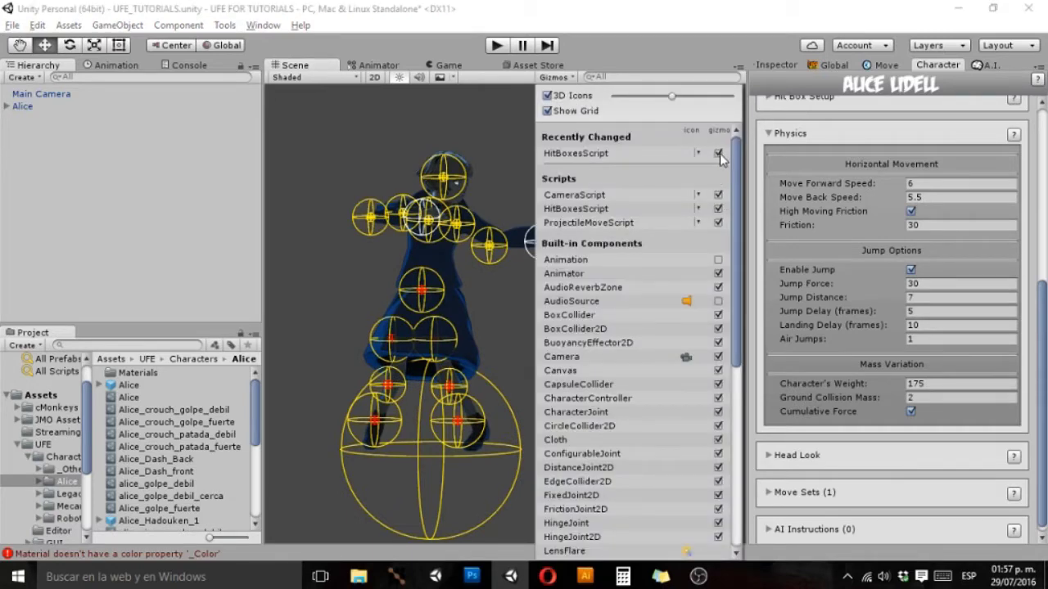
pyautogui.click(718, 154)
pyautogui.moveTo(622, 245)
pyautogui.keyDown('alt'); pyautogui.mouseDown()
pyautogui.moveTo(491, 344)
pyautogui.moveTo(433, 365)
pyautogui.moveTo(404, 362)
pyautogui.moveTo(533, 374)
pyautogui.mouseUp(); pyautogui.keyUp('alt')
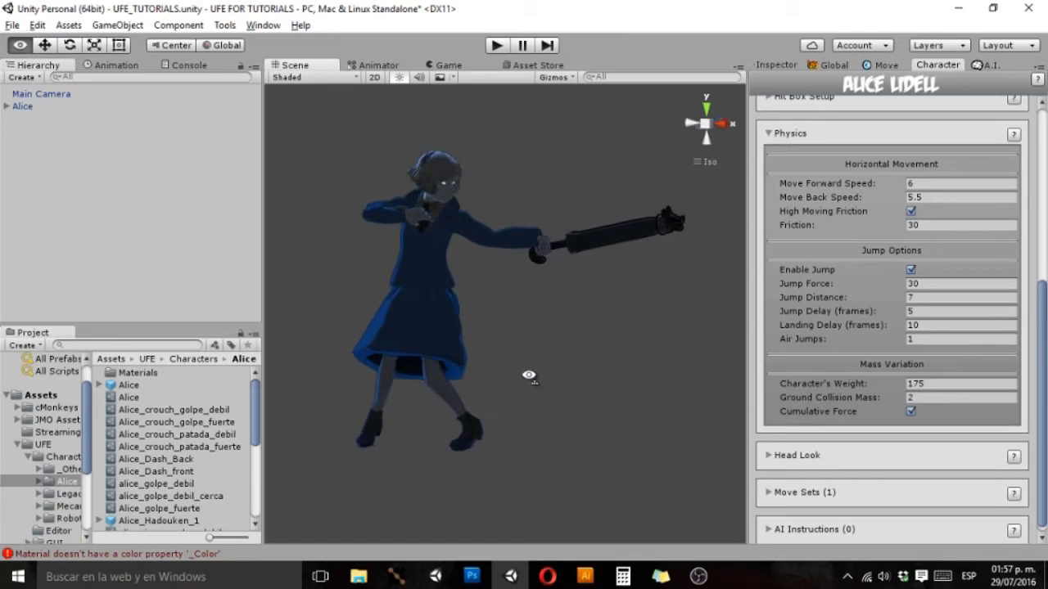
pyautogui.click(574, 78)
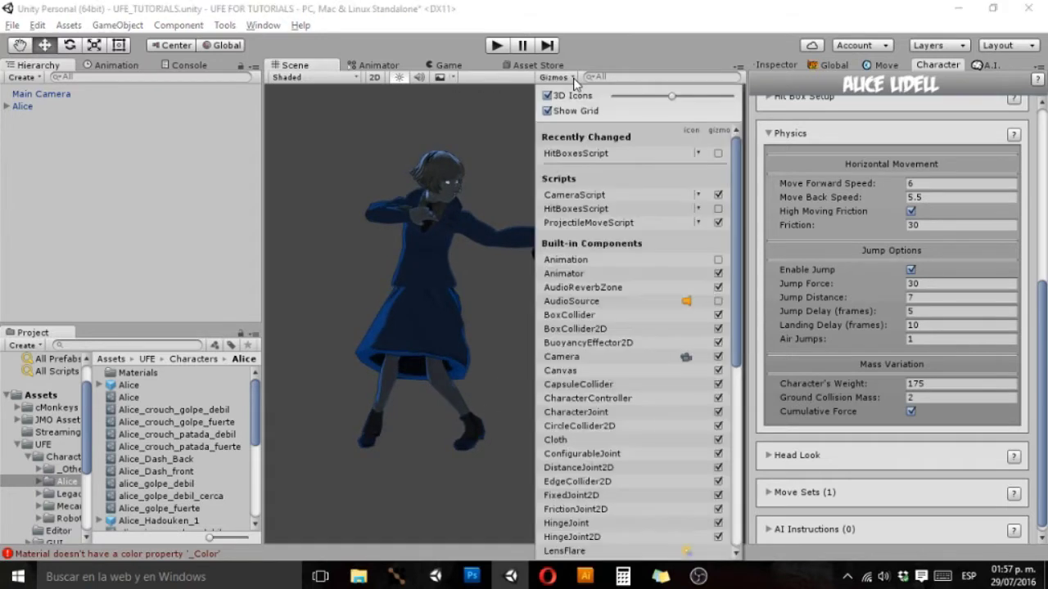
pyautogui.click(719, 154)
pyautogui.click(665, 54)
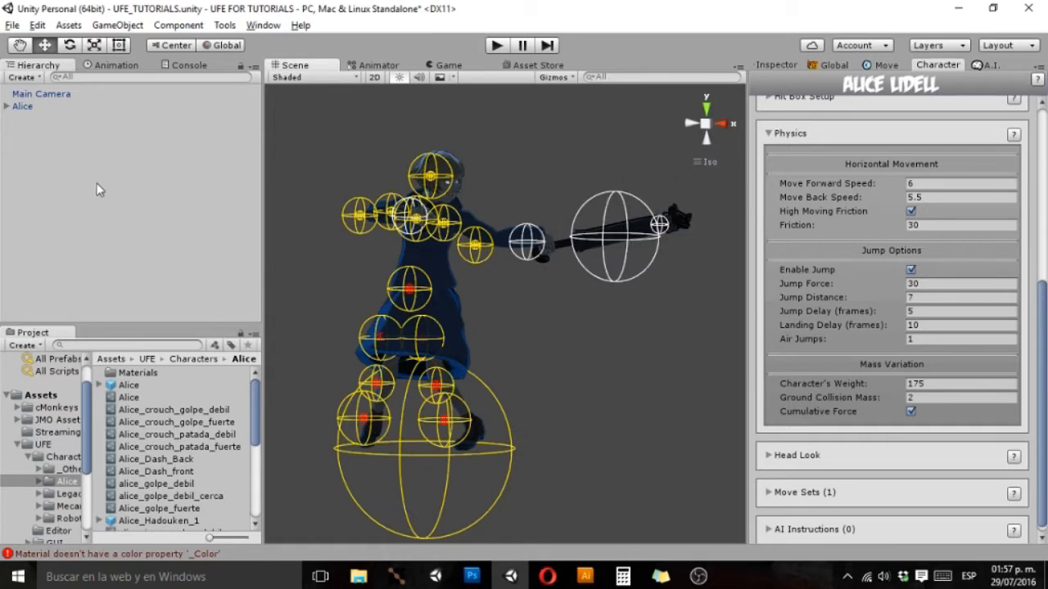
pyautogui.click(31, 95)
pyautogui.click(23, 105)
pyautogui.press('Delete')
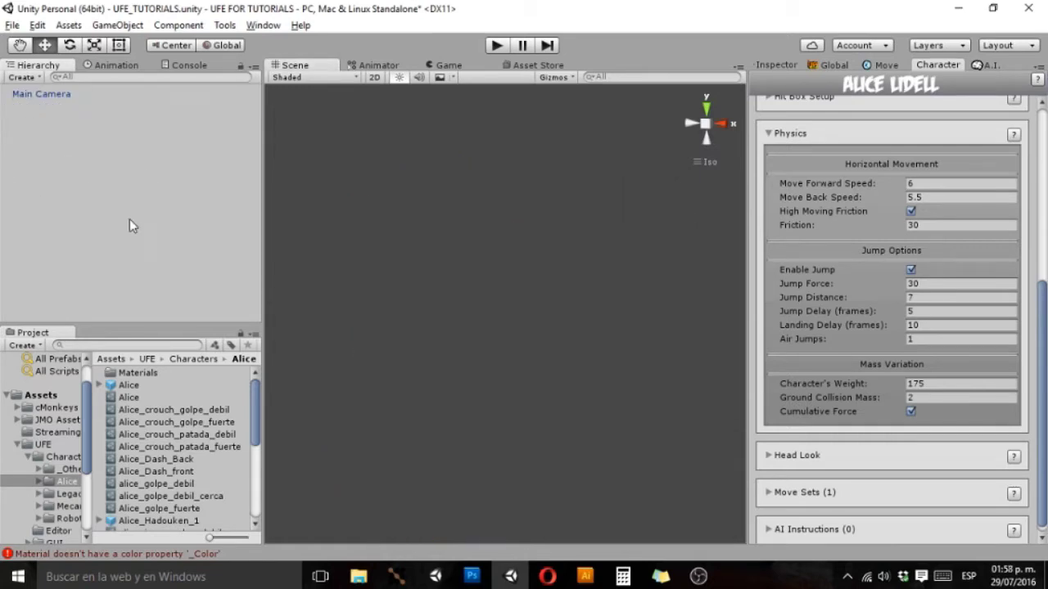
pyautogui.moveTo(257, 419)
pyautogui.mouseDown()
pyautogui.moveTo(259, 458)
pyautogui.moveTo(261, 405)
pyautogui.mouseUp()
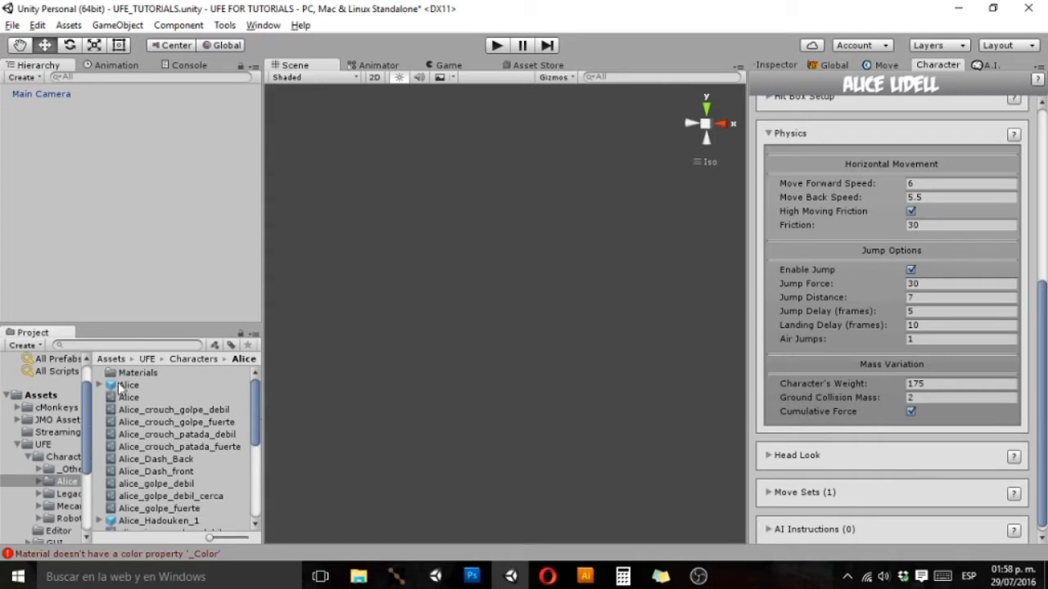
# Step: Open the Project panel's Create > U.F.E. menu, then cancel without creating an asset
pyautogui.scroll(-3, 195, 388)
pyautogui.scroll(3, 195, 389)
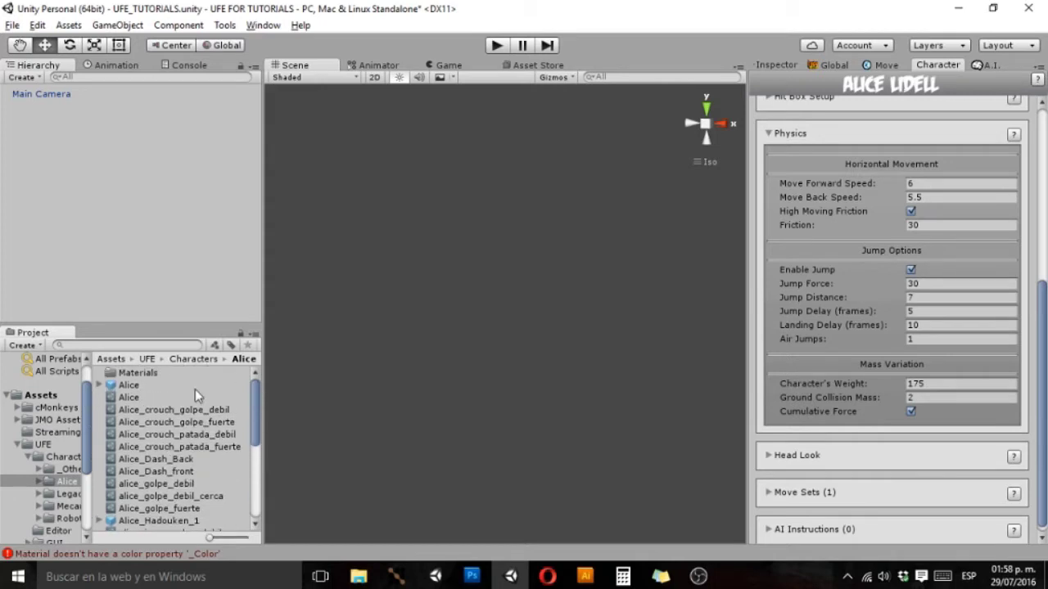
pyautogui.rightClick(104, 407)
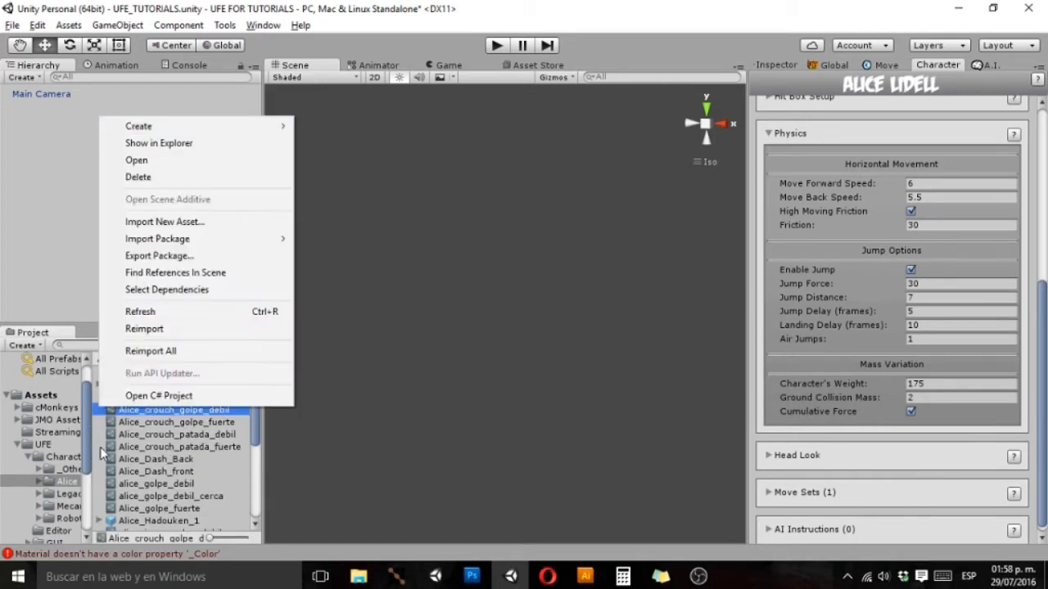
pyautogui.click(102, 447)
pyautogui.rightClick(97, 407)
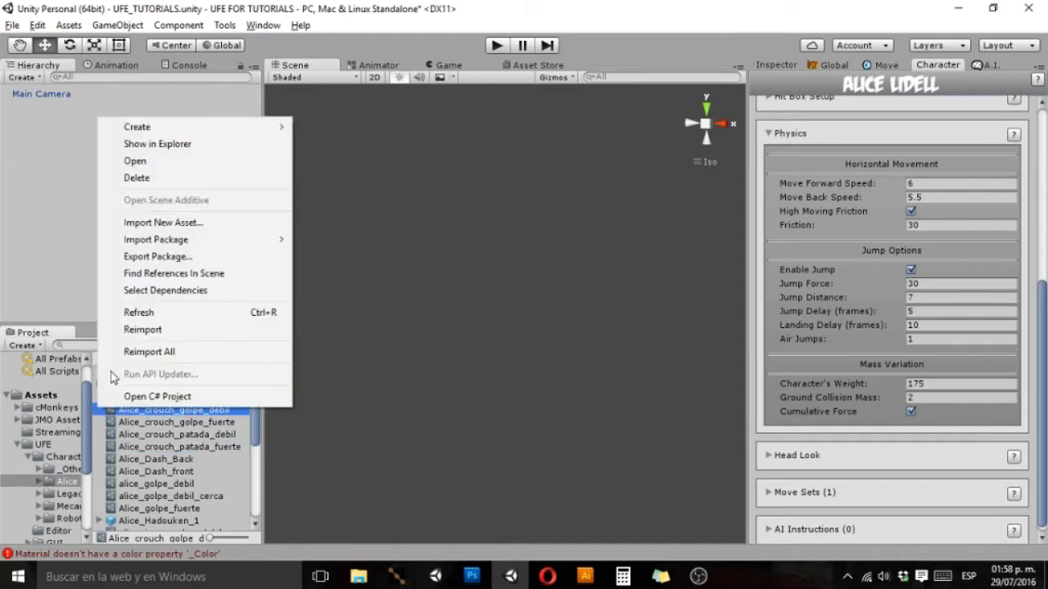
pyautogui.moveTo(138, 126)
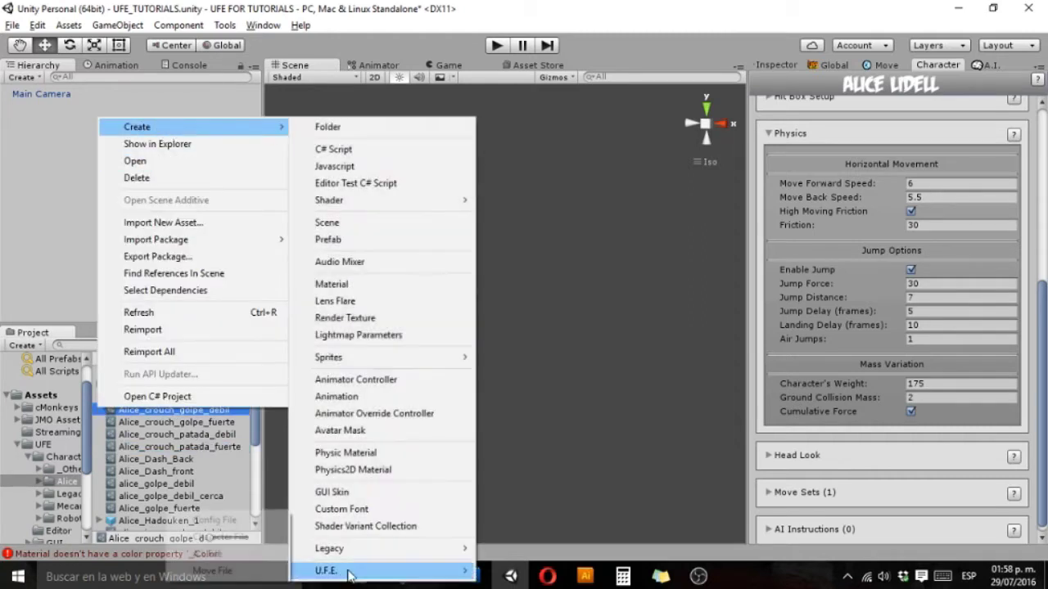
pyautogui.click(123, 475)
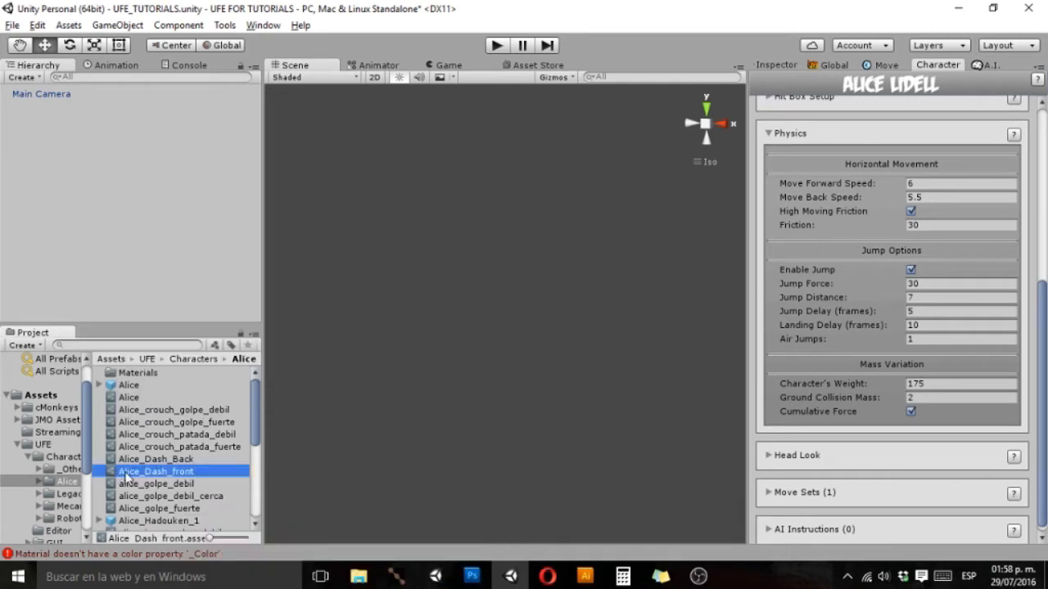
# Step: Select the Alice_special_hadouken_1 move asset in the Project panel
pyautogui.scroll(-2, 163, 471)
pyautogui.scroll(-4, 188, 465)
pyautogui.scroll(2, 195, 464)
pyautogui.scroll(2, 194, 465)
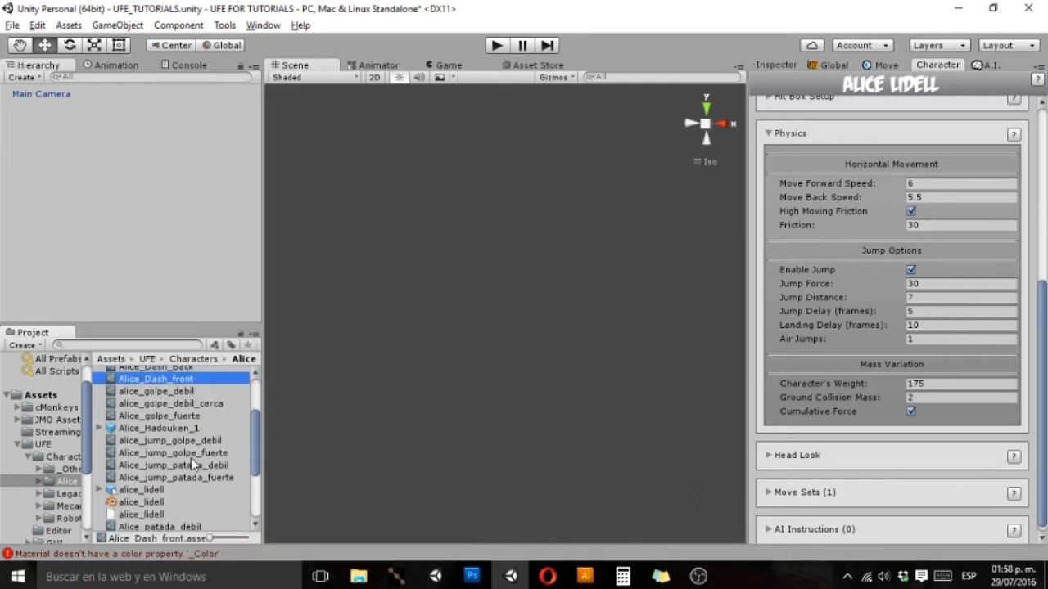
pyautogui.scroll(-3, 195, 464)
pyautogui.scroll(-1, 194, 464)
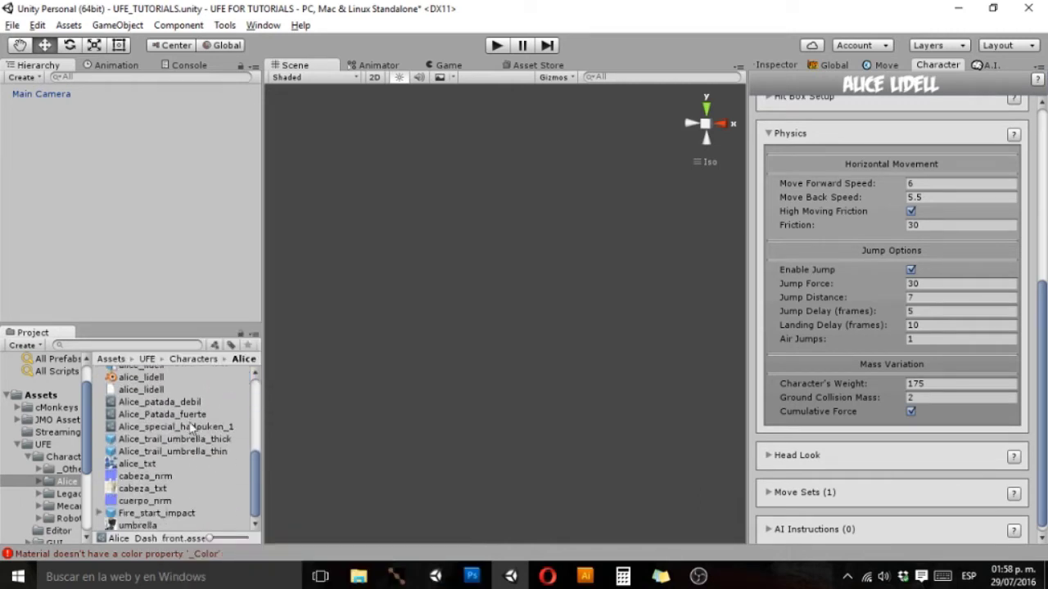
pyautogui.click(191, 426)
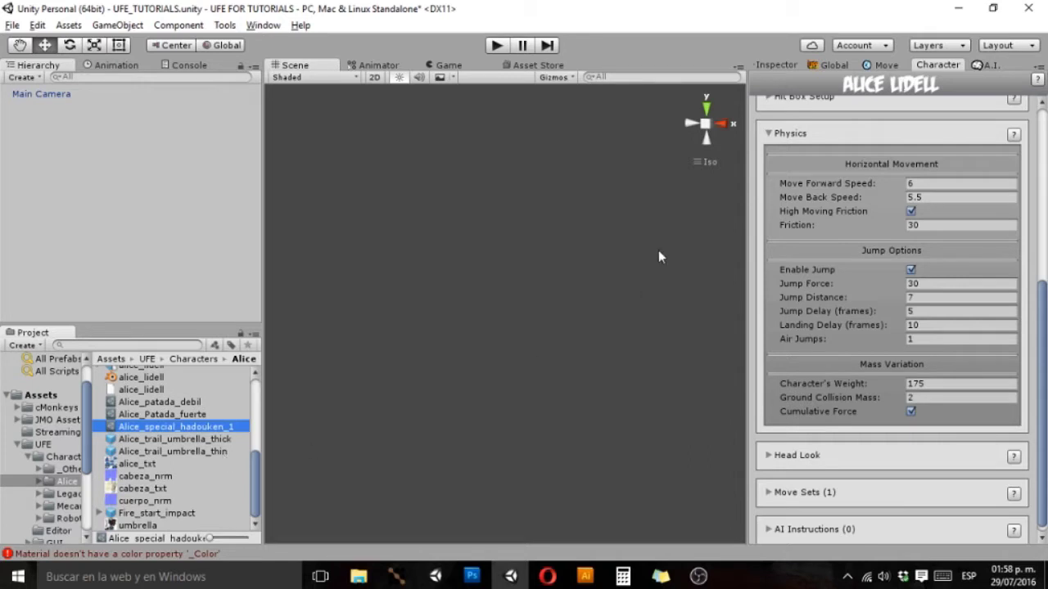
# Step: Check which animation clip the hadouken move uses, then close the clip picker
pyautogui.scroll(2, 812, 207)
pyautogui.scroll(3, 812, 207)
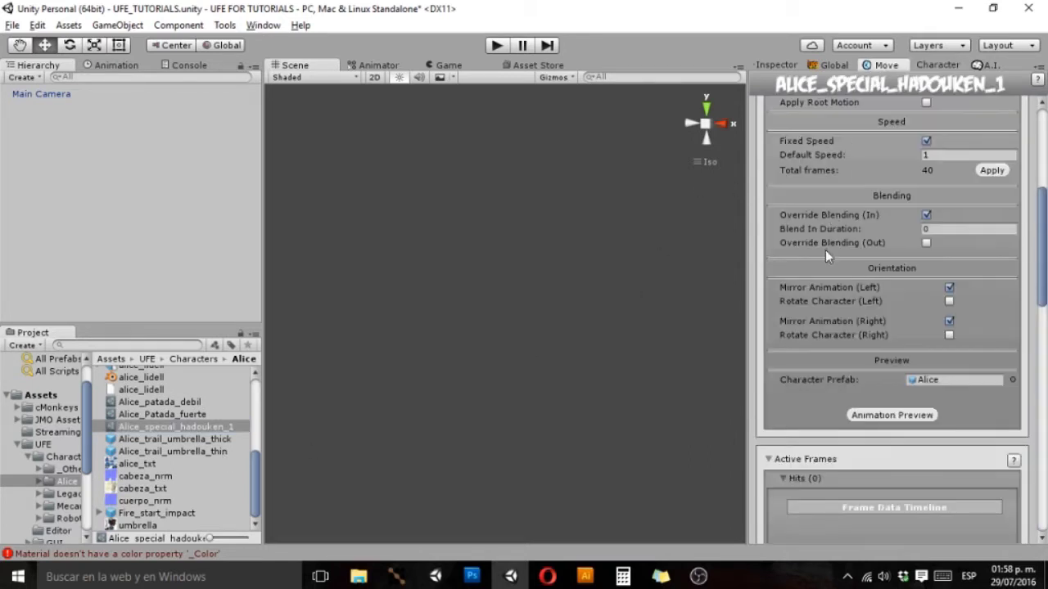
pyautogui.scroll(5, 825, 256)
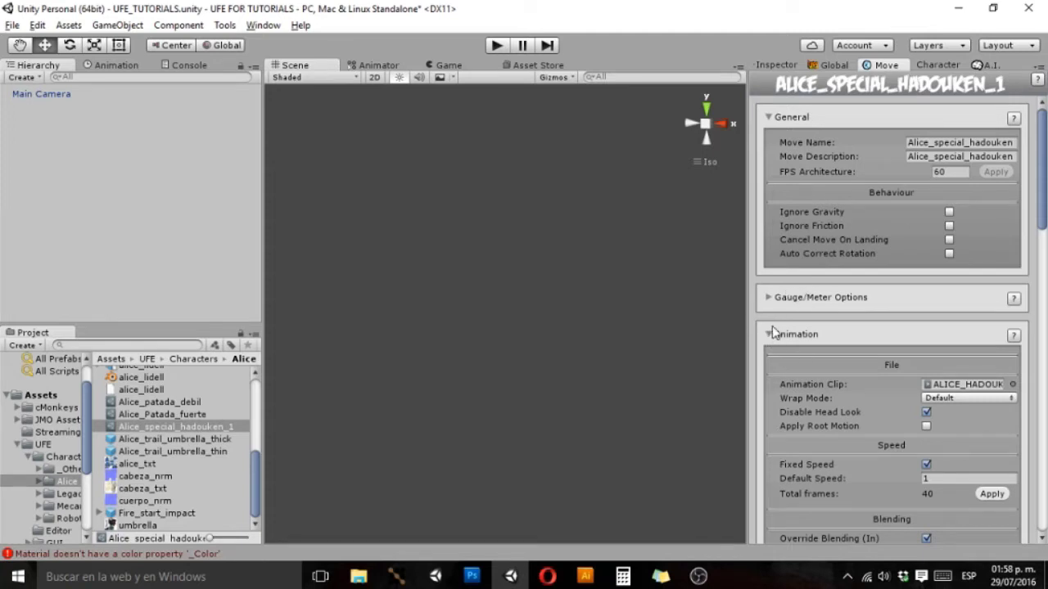
pyautogui.scroll(-1, 769, 334)
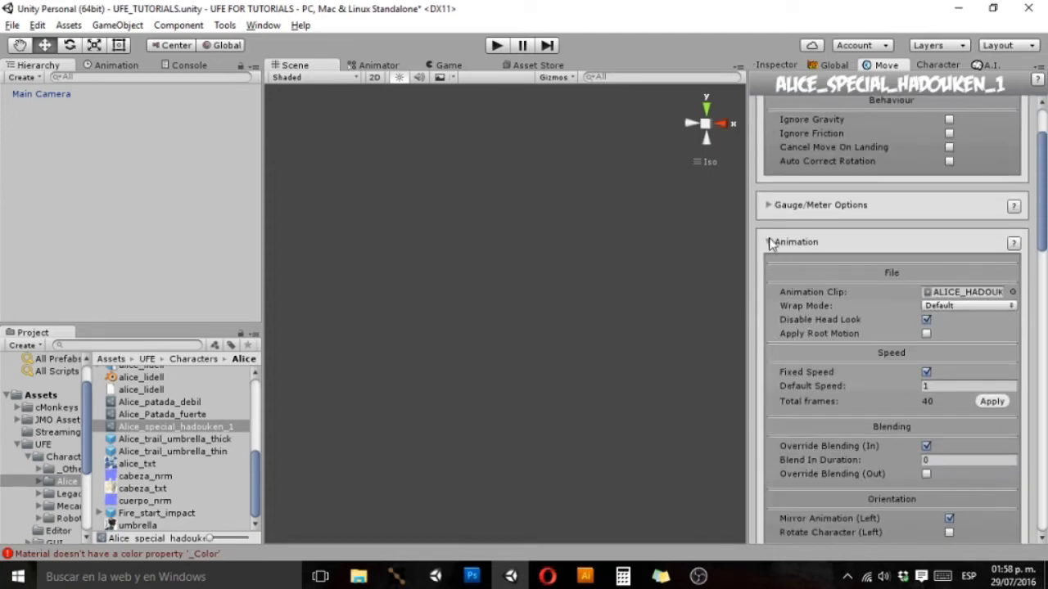
pyautogui.click(1013, 293)
pyautogui.click(770, 166)
pyautogui.scroll(-1, 863, 297)
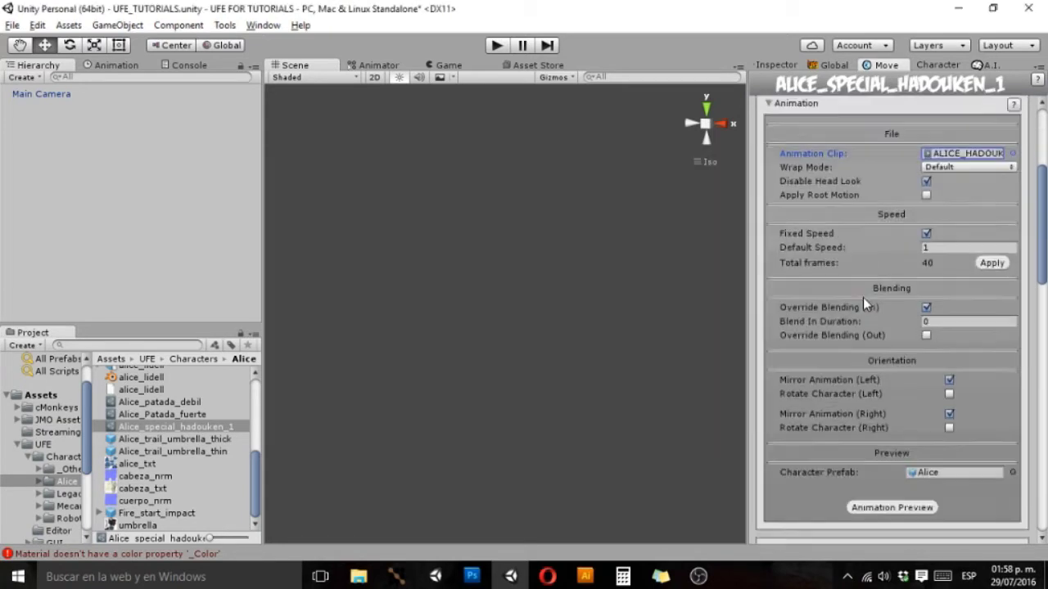
pyautogui.scroll(-1, 884, 399)
# Step: Preview the hadouken animation, scrub through its frames, then close the preview
pyautogui.click(876, 462)
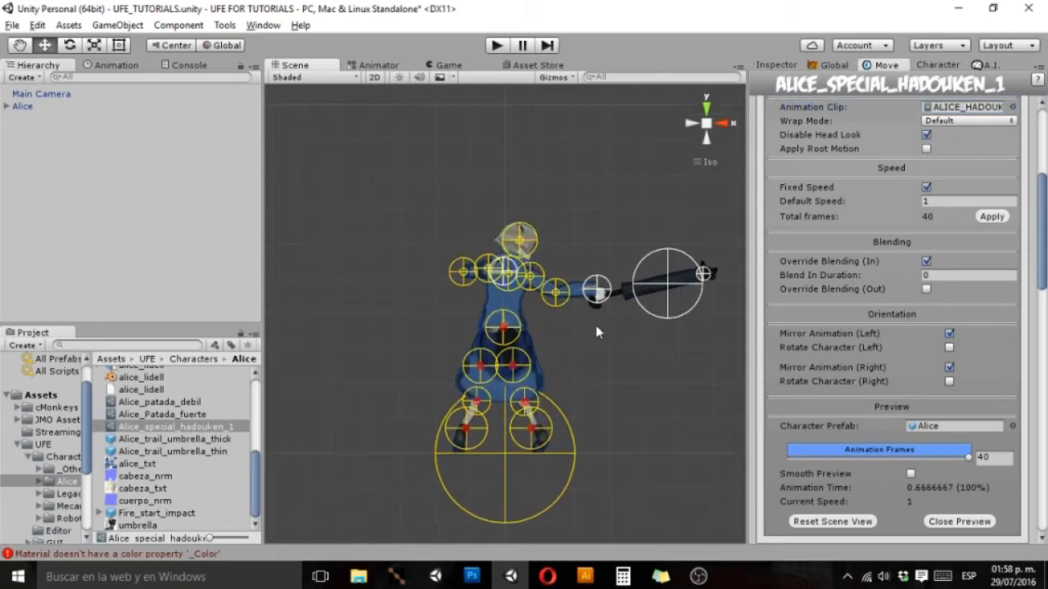
pyautogui.moveTo(794, 461); pyautogui.dragTo(850, 458)
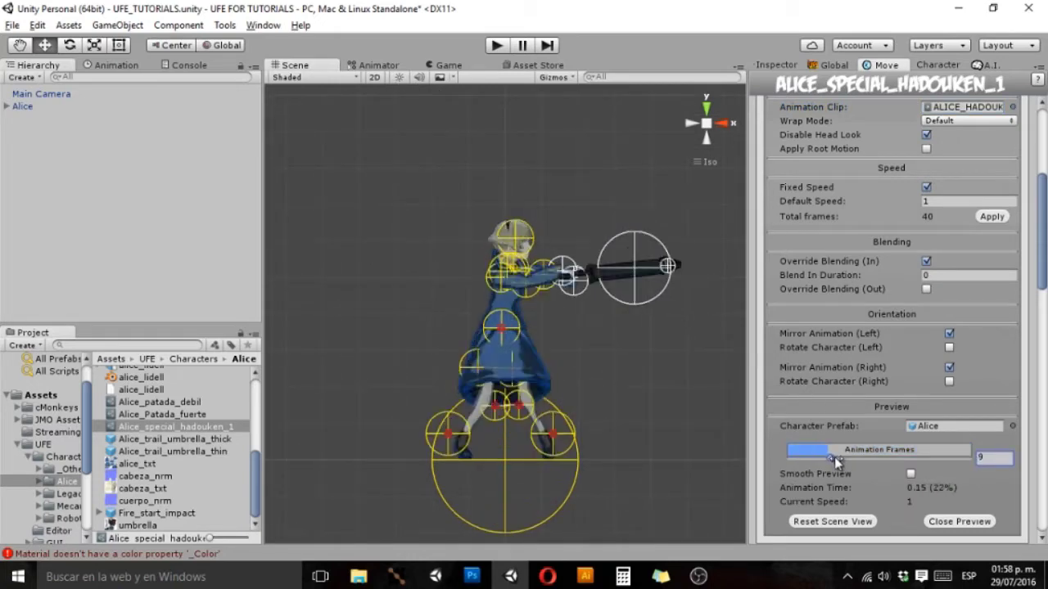
pyautogui.moveTo(850, 456); pyautogui.dragTo(917, 456)
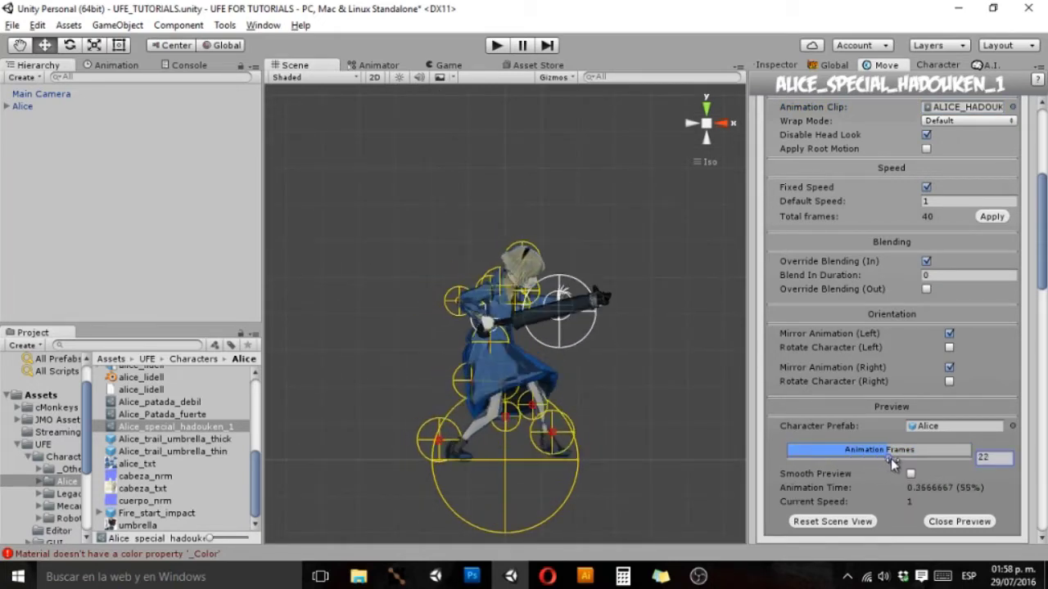
pyautogui.scroll(5, 892, 327)
pyautogui.click(773, 234)
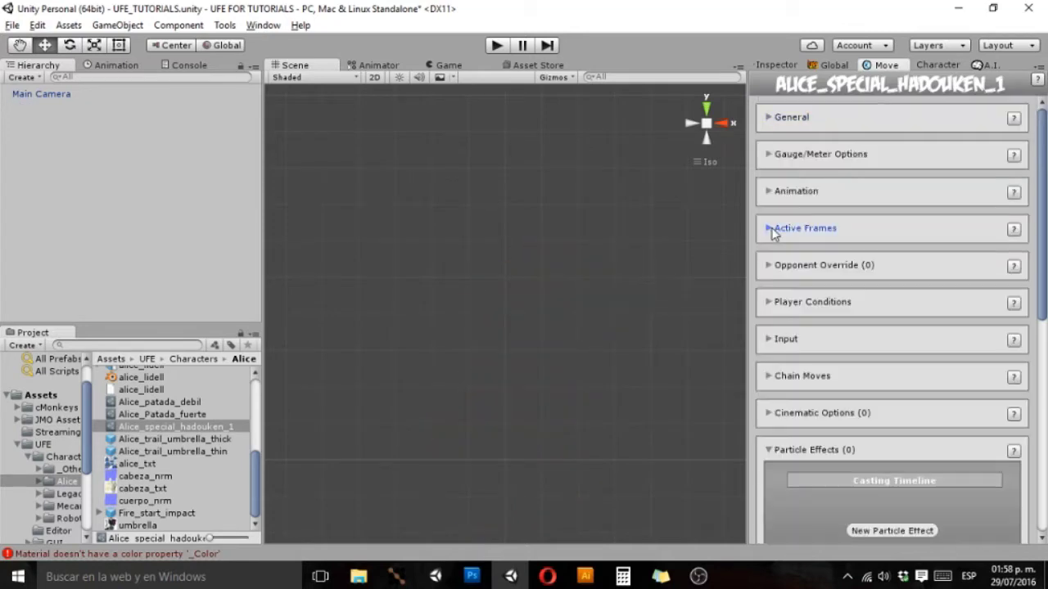
# Step: Collapse Particle Effects and Self Applied Forces, and expand the Projectiles section
pyautogui.click(770, 450)
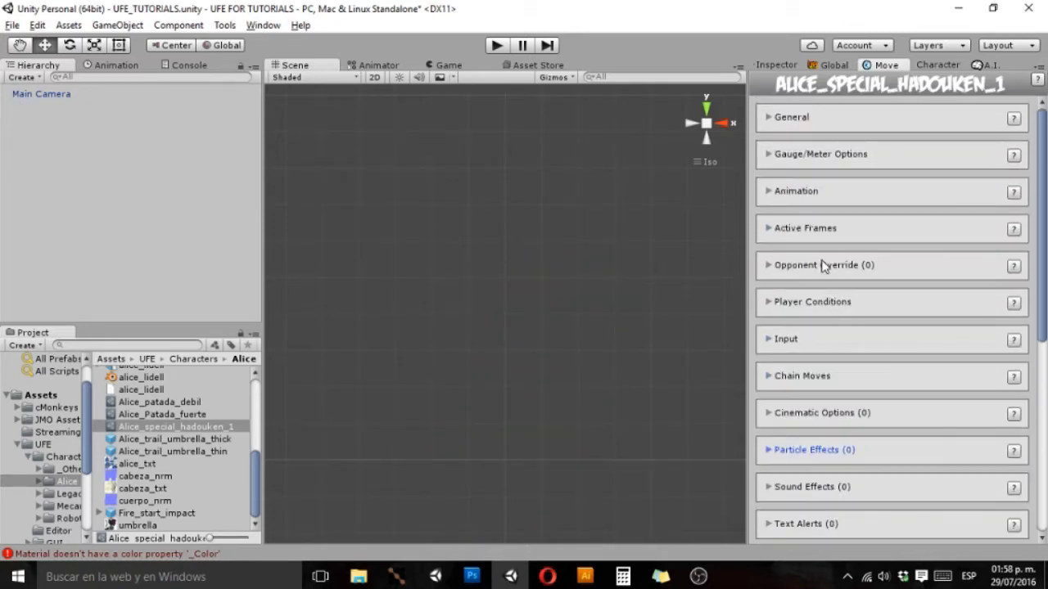
pyautogui.scroll(-5, 796, 283)
pyautogui.click(769, 321)
pyautogui.scroll(-1, 777, 295)
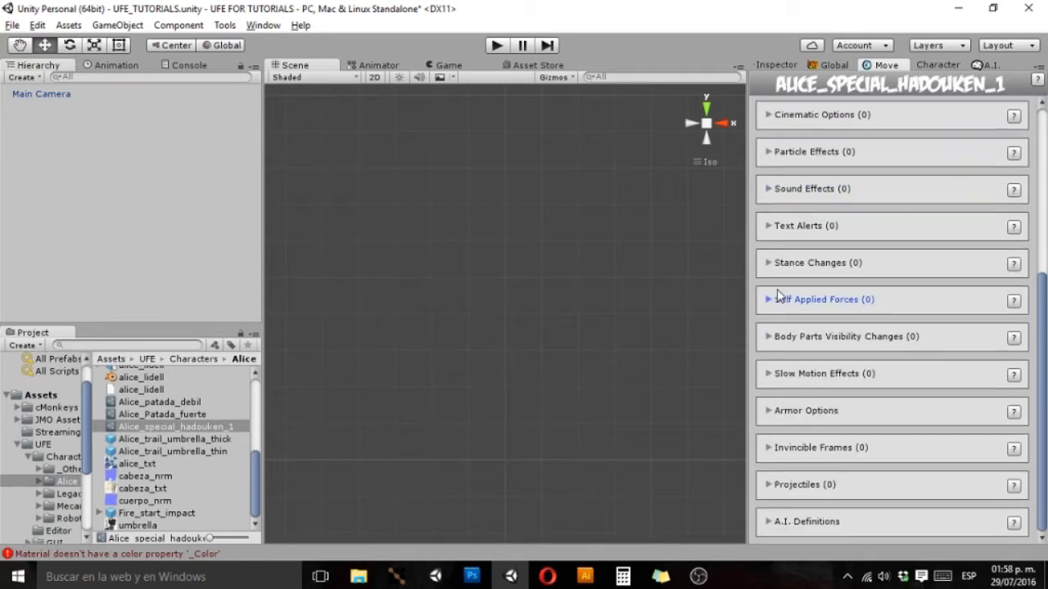
pyautogui.click(769, 486)
# Step: Add a new empty projectile entry to the hadouken move
pyautogui.scroll(-3, 860, 483)
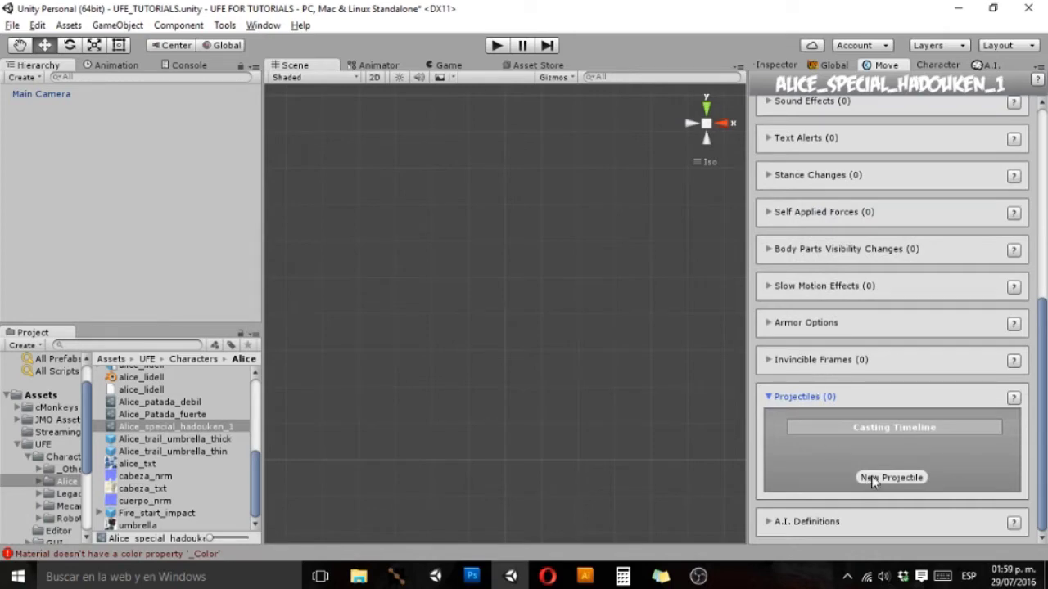
pyautogui.click(873, 478)
pyautogui.click(830, 399)
# Step: Preview the move's animation on Alice and scrub back to an earlier frame
pyautogui.scroll(10, 830, 400)
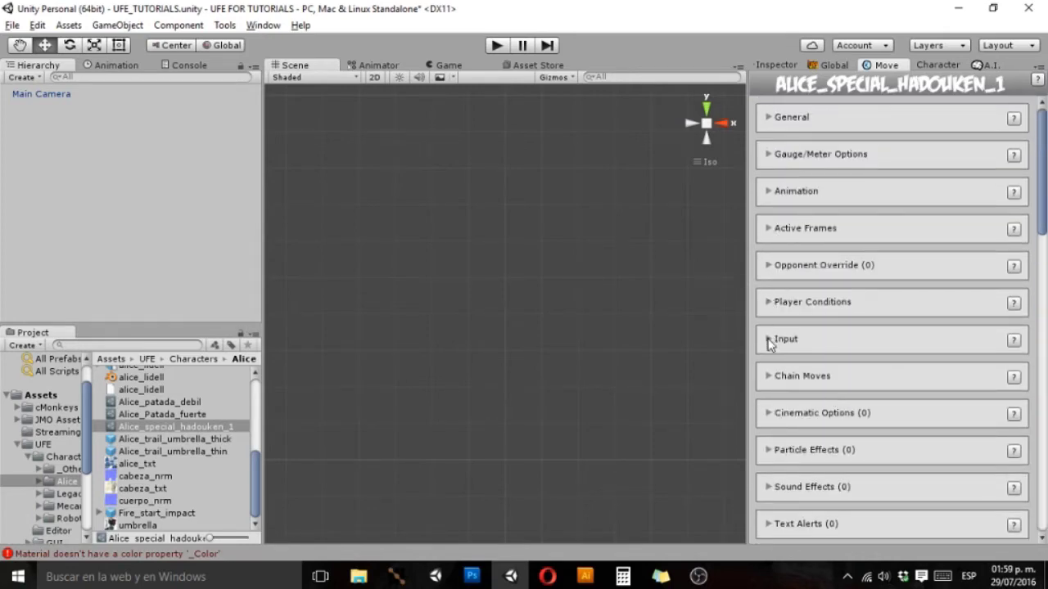
pyautogui.click(772, 191)
pyautogui.scroll(-3, 822, 262)
pyautogui.scroll(-2, 823, 263)
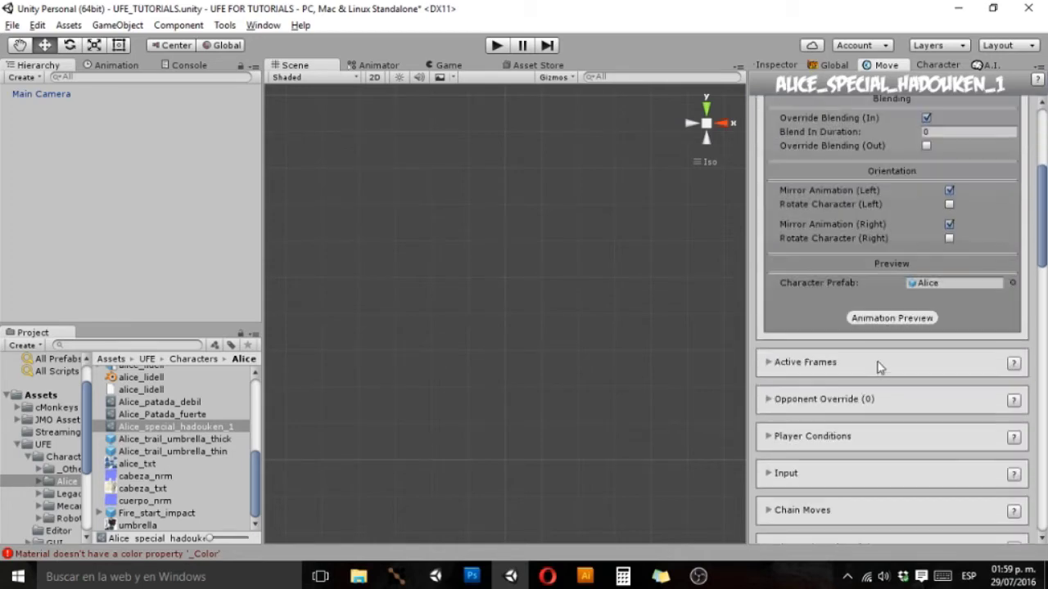
pyautogui.click(883, 318)
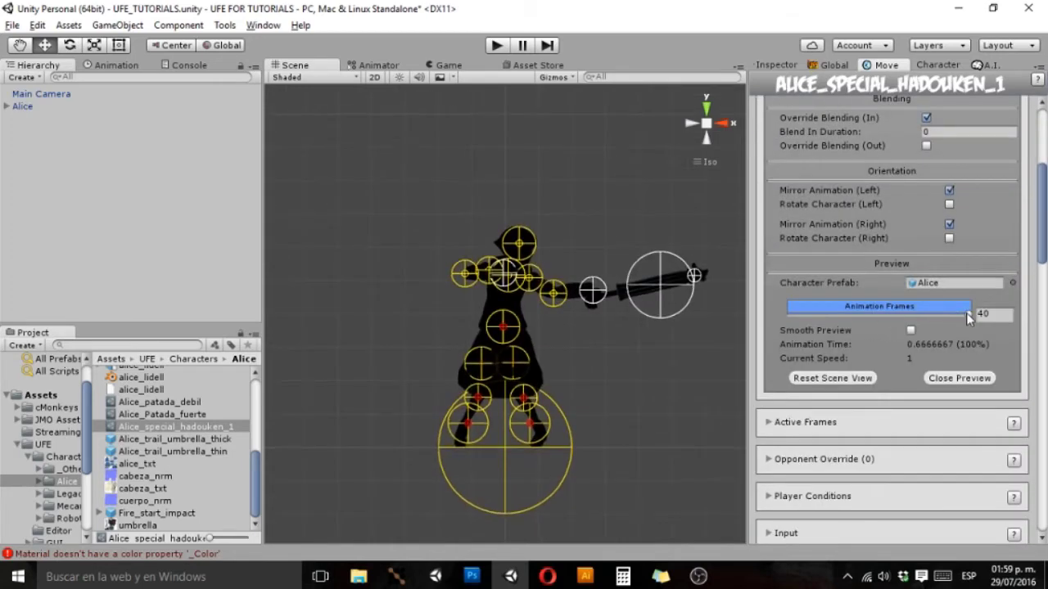
pyautogui.moveTo(966, 312); pyautogui.dragTo(836, 322)
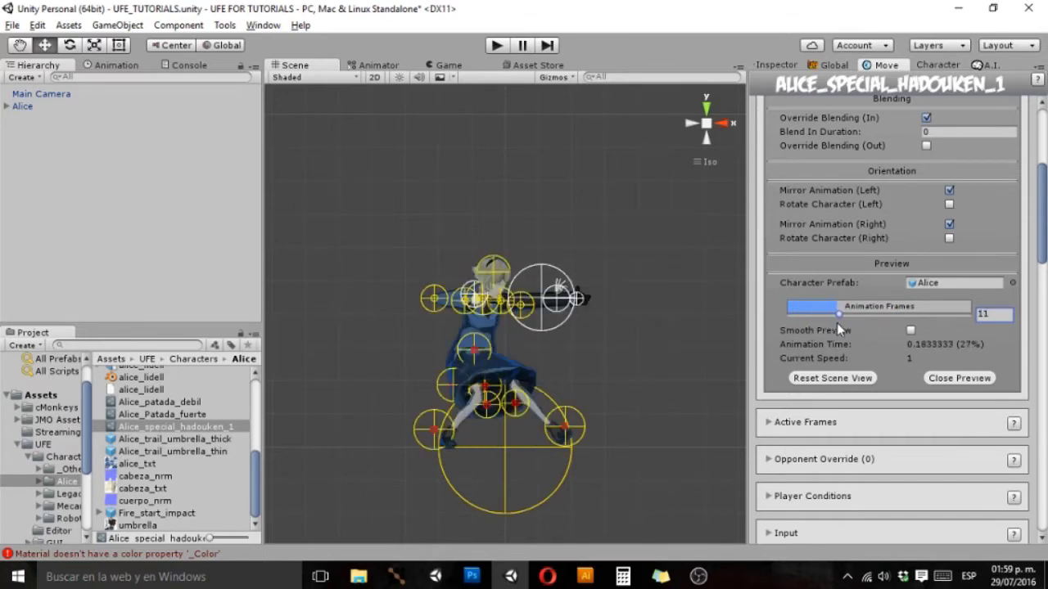
pyautogui.moveTo(837, 323); pyautogui.dragTo(834, 322)
pyautogui.scroll(-5, 829, 315)
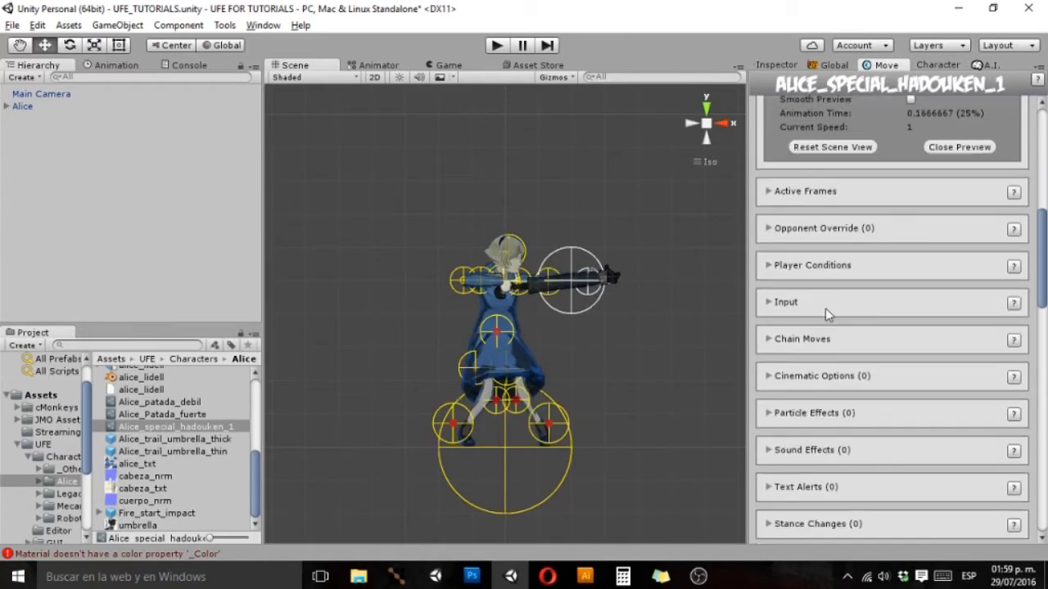
pyautogui.scroll(-6, 825, 309)
pyautogui.scroll(-5, 828, 313)
pyautogui.scroll(-4, 829, 313)
pyautogui.scroll(-4, 828, 314)
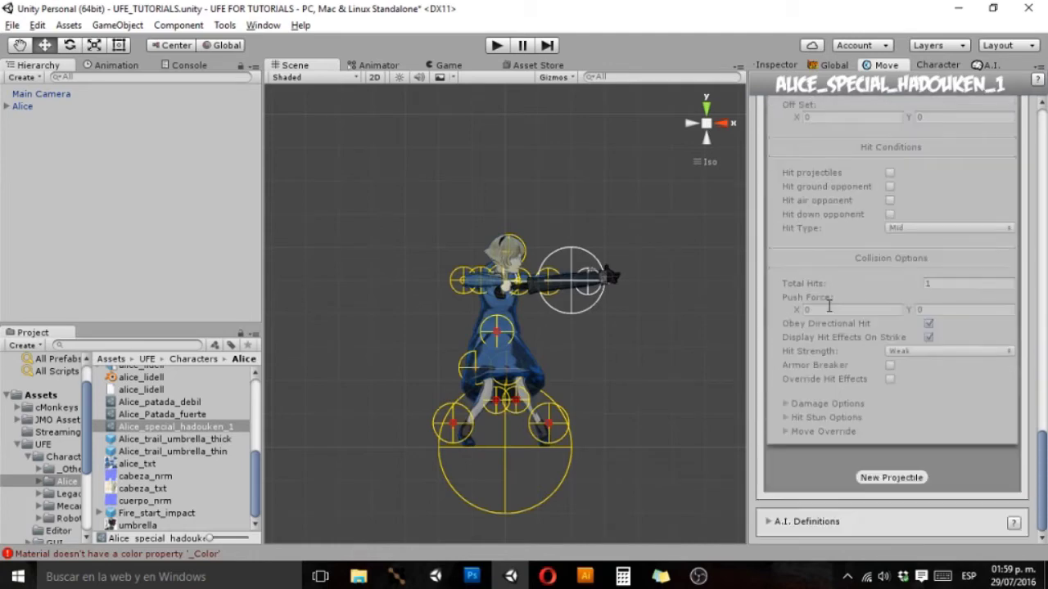
pyautogui.scroll(4, 831, 311)
pyautogui.scroll(4, 829, 308)
pyautogui.scroll(2, 827, 305)
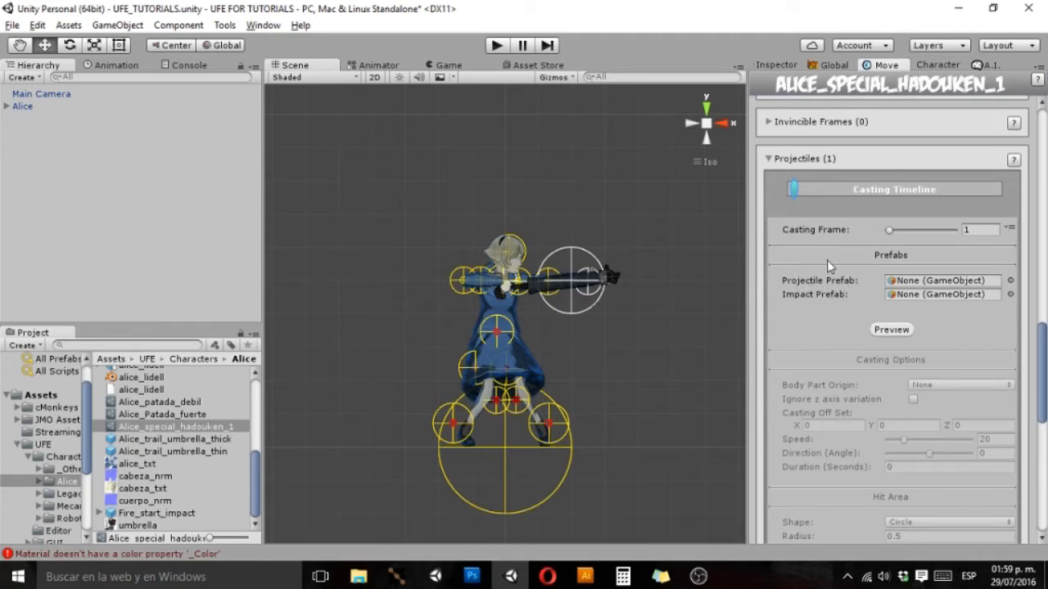
# Step: Set the projectile prefab to Alice_Hadouken_1, found by searching 'hadou'
pyautogui.click(1011, 280)
pyautogui.write('hadou')
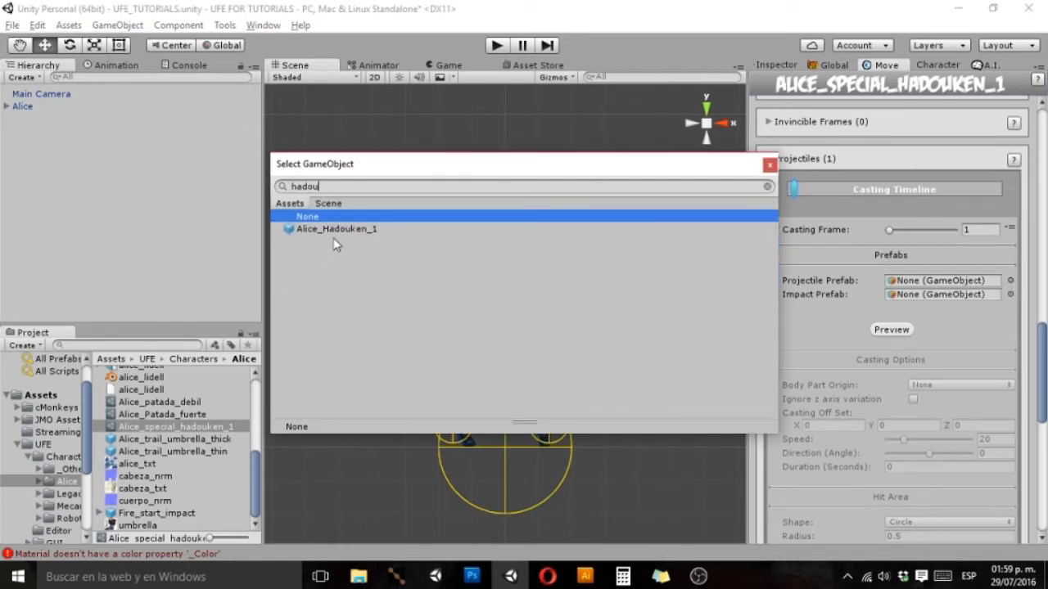
pyautogui.doubleClick(339, 228)
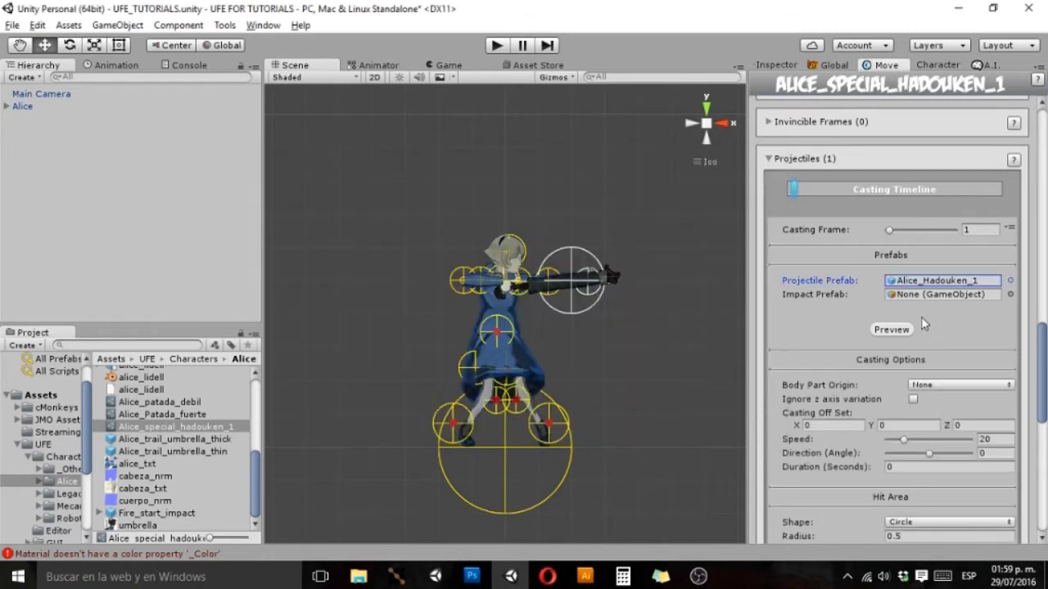
# Step: Preview the projectile spawning, then frame Alice from the side and back views
pyautogui.click(903, 330)
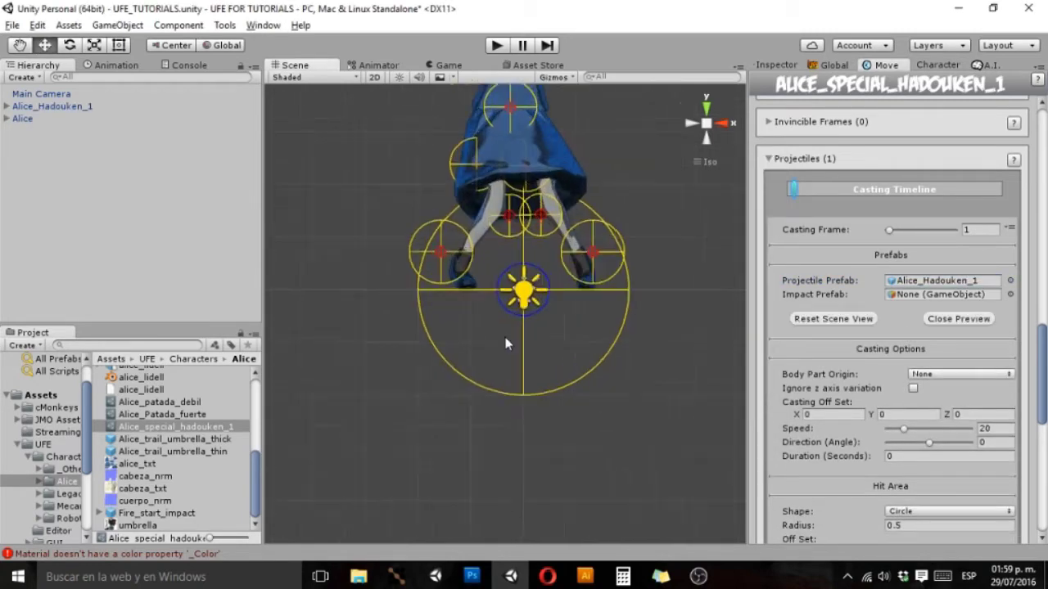
pyautogui.scroll(5, 505, 344)
pyautogui.moveTo(627, 330)
pyautogui.keyDown('alt'); pyautogui.mouseDown()
pyautogui.moveTo(569, 362)
pyautogui.moveTo(614, 350)
pyautogui.mouseUp(); pyautogui.keyUp('alt')
pyautogui.click(974, 322)
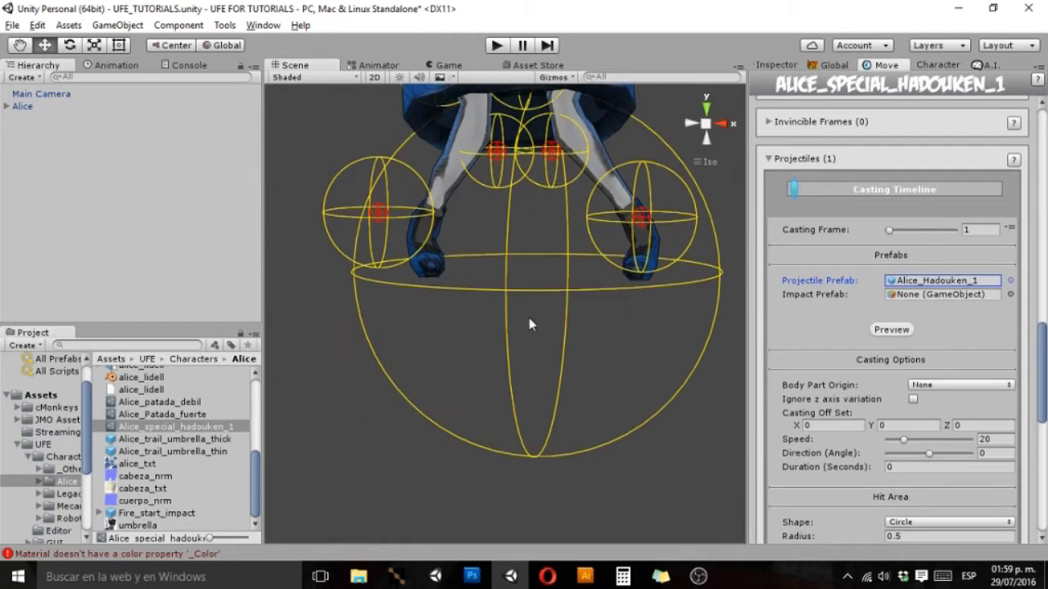
pyautogui.click(707, 125)
pyautogui.click(709, 128)
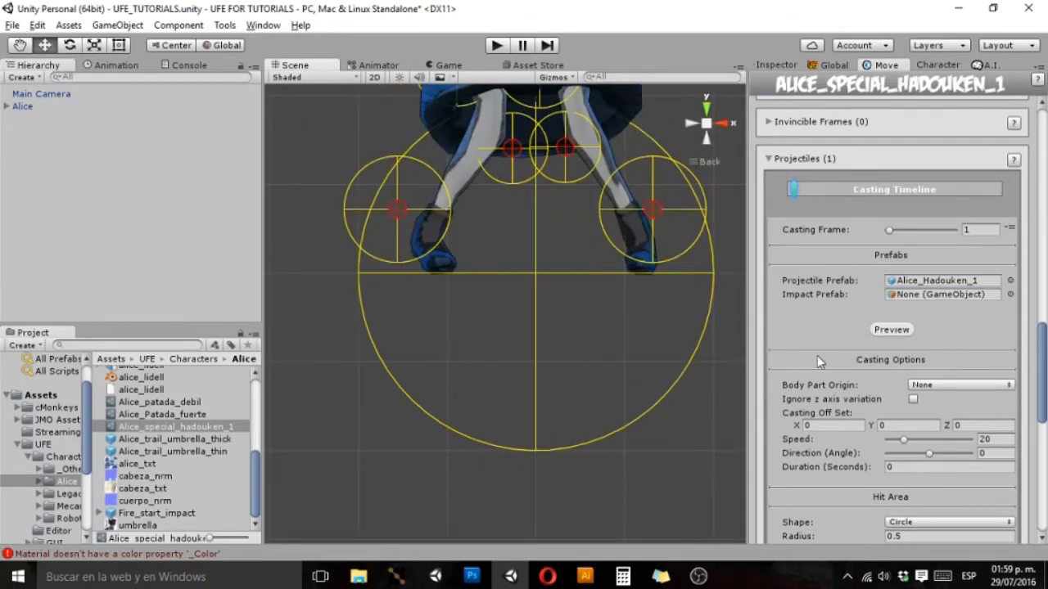
pyautogui.scroll(-3, 817, 355)
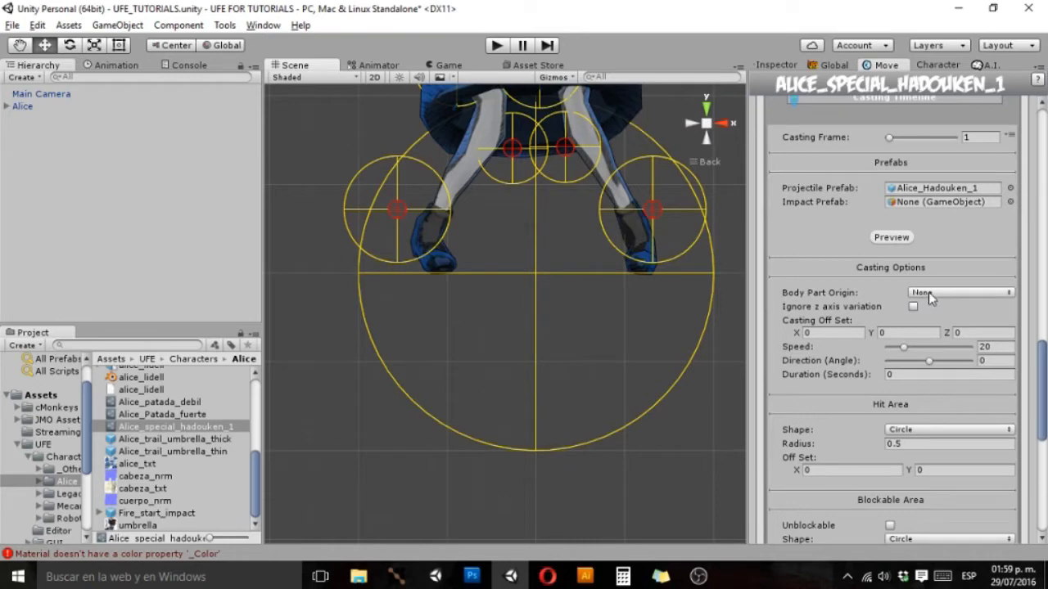
pyautogui.moveTo(651, 212); pyautogui.dragTo(595, 450, button='middle')
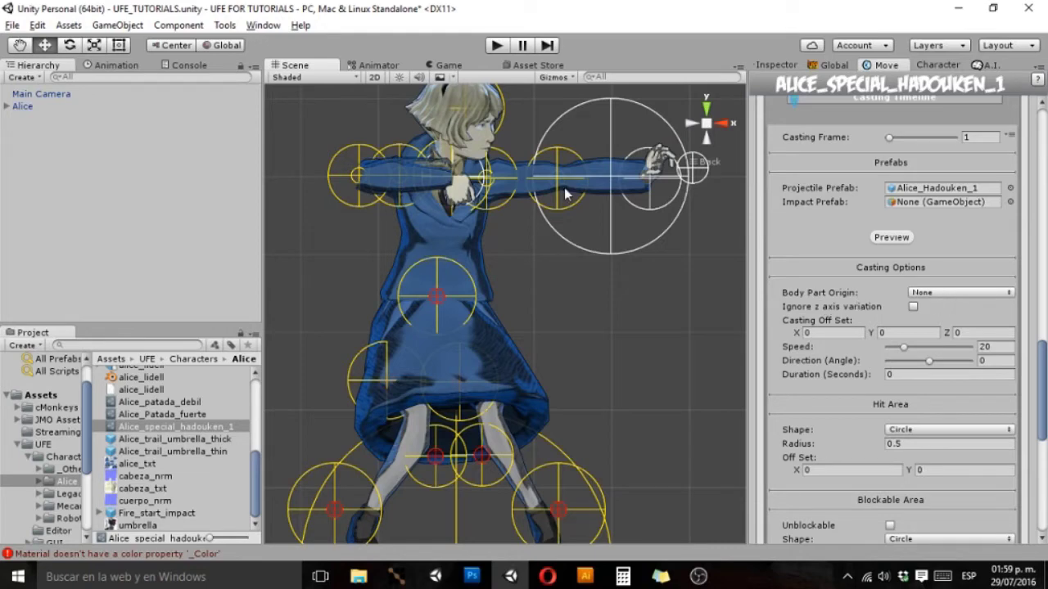
pyautogui.moveTo(639, 237); pyautogui.dragTo(509, 328, button='middle')
# Step: Set the projectile's Body Part Origin to Custom 2
pyautogui.scroll(-3, 602, 287)
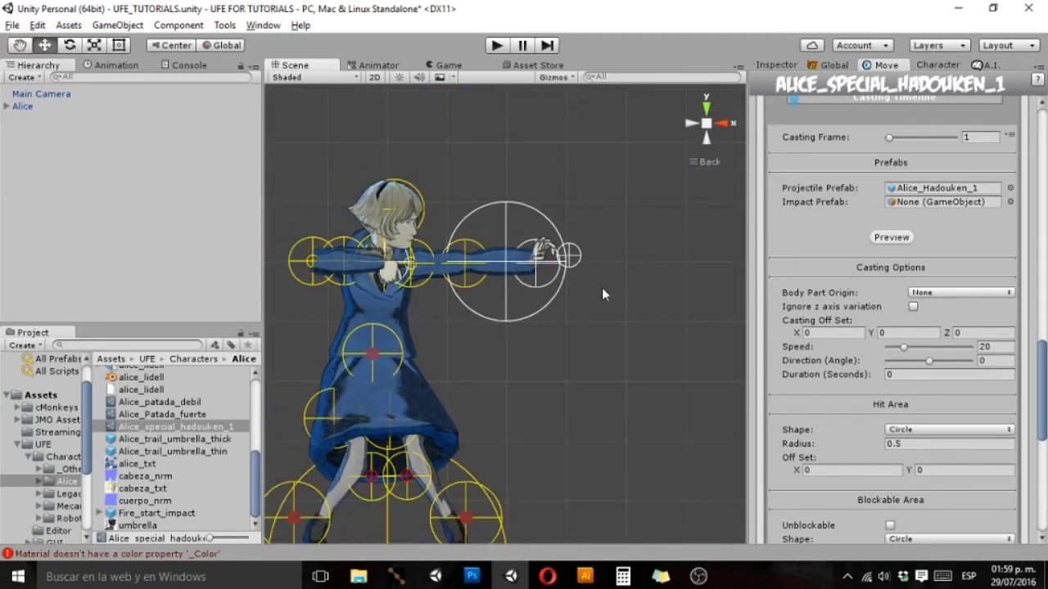
pyautogui.moveTo(601, 288)
pyautogui.keyDown('alt'); pyautogui.mouseDown()
pyautogui.moveTo(620, 306)
pyautogui.moveTo(531, 331)
pyautogui.mouseUp(); pyautogui.keyUp('alt')
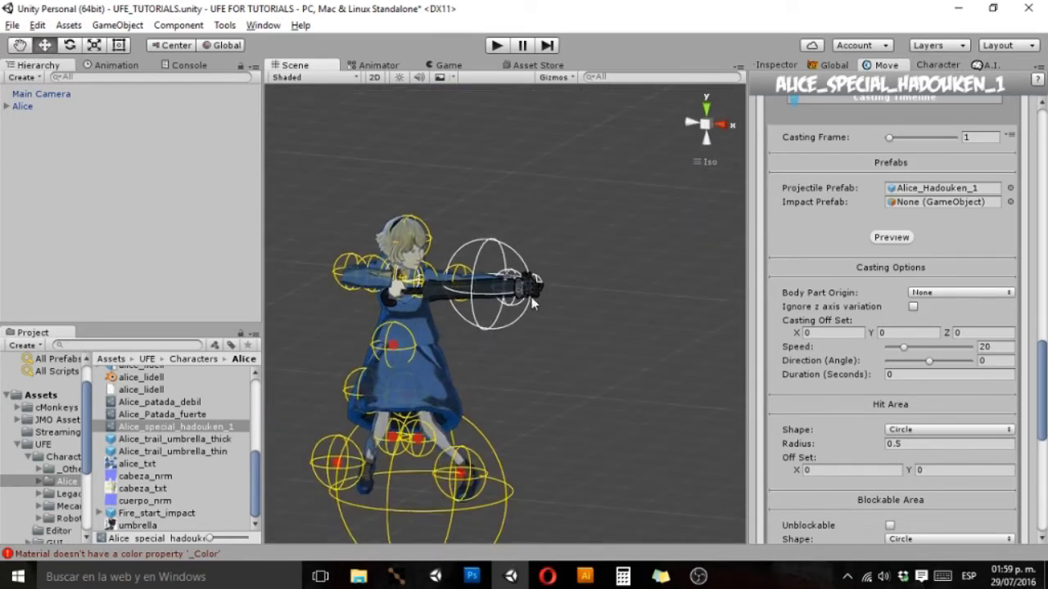
pyautogui.click(935, 293)
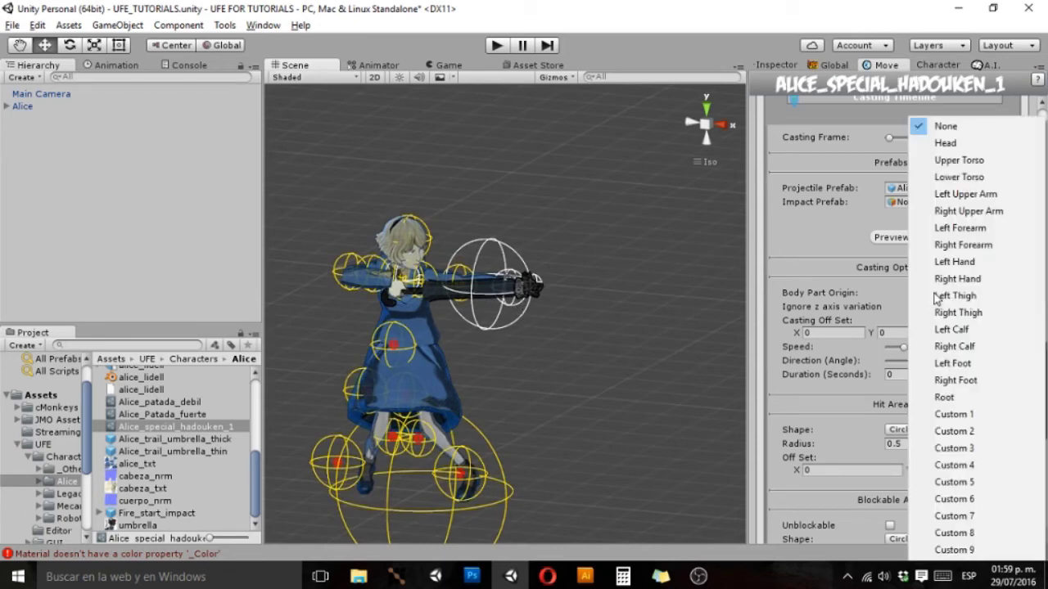
pyautogui.click(954, 432)
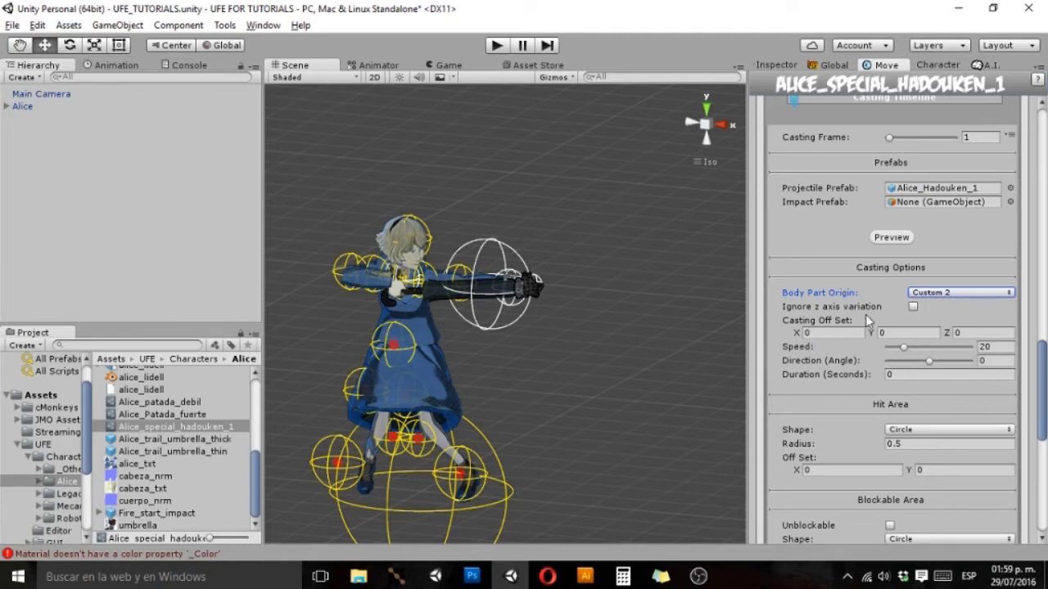
# Step: Review the projectile's hit area and blockable area settings, hit radius 0.5
pyautogui.scroll(-1, 829, 330)
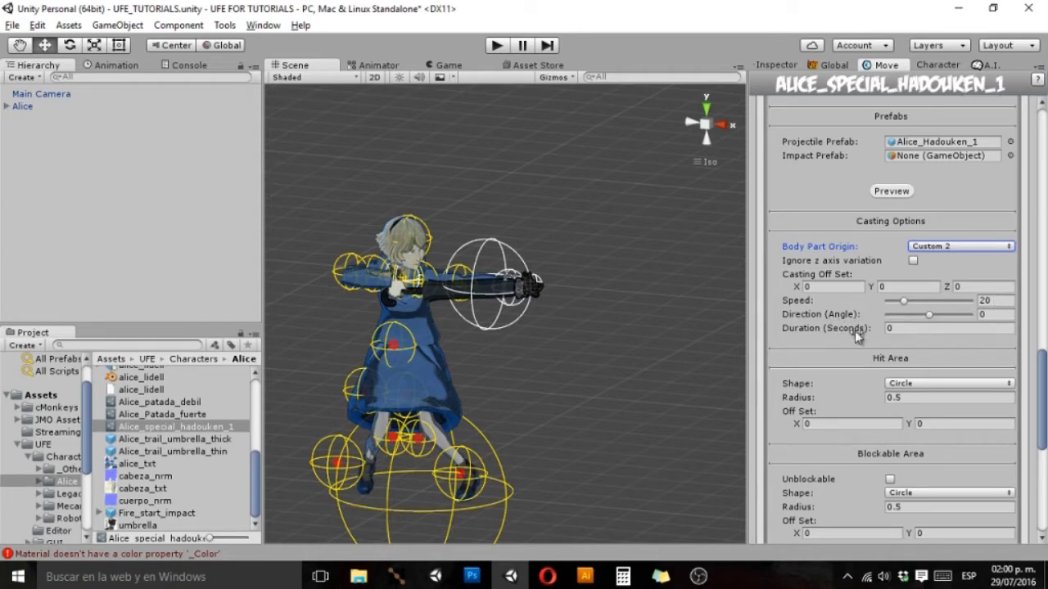
pyautogui.scroll(-2, 854, 331)
pyautogui.scroll(-1, 855, 331)
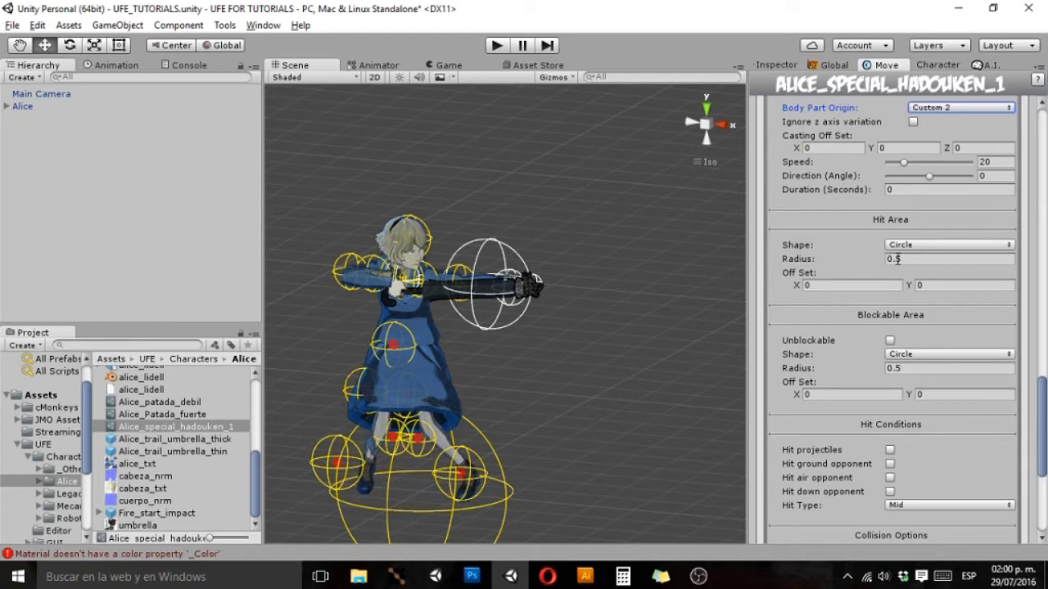
pyautogui.scroll(-1, 776, 317)
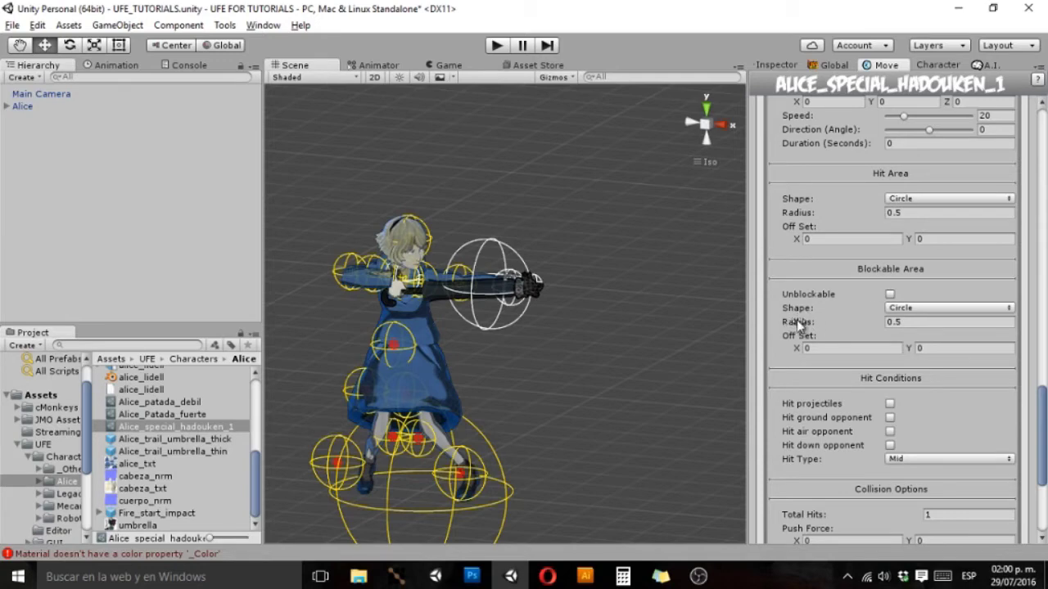
pyautogui.scroll(2, 840, 318)
pyautogui.scroll(4, 840, 318)
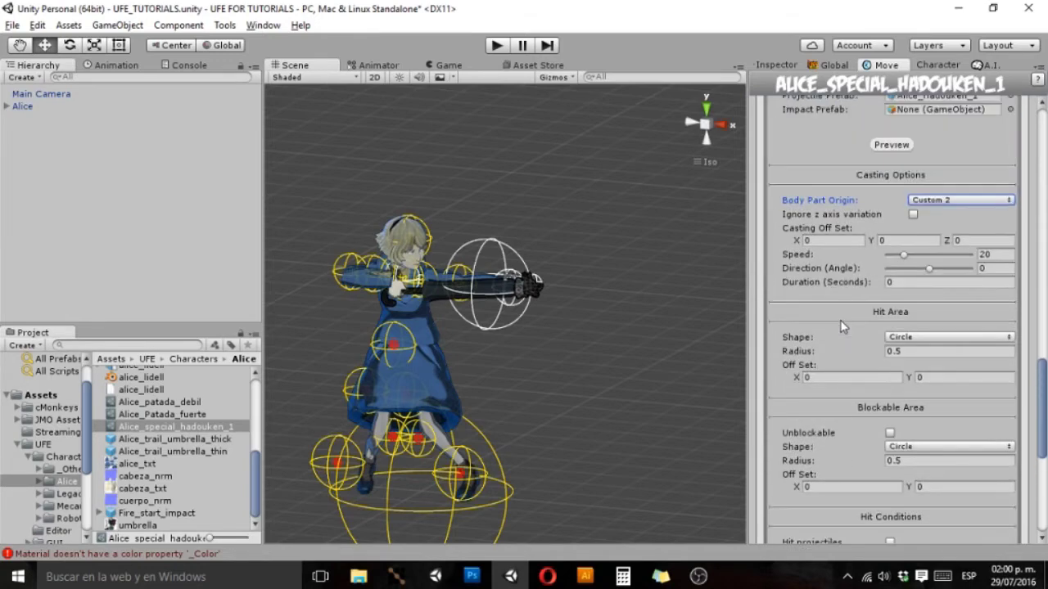
pyautogui.scroll(4, 850, 269)
# Step: Preview the projectile from its new origin and set Hit Area Radius to 1
pyautogui.click(890, 238)
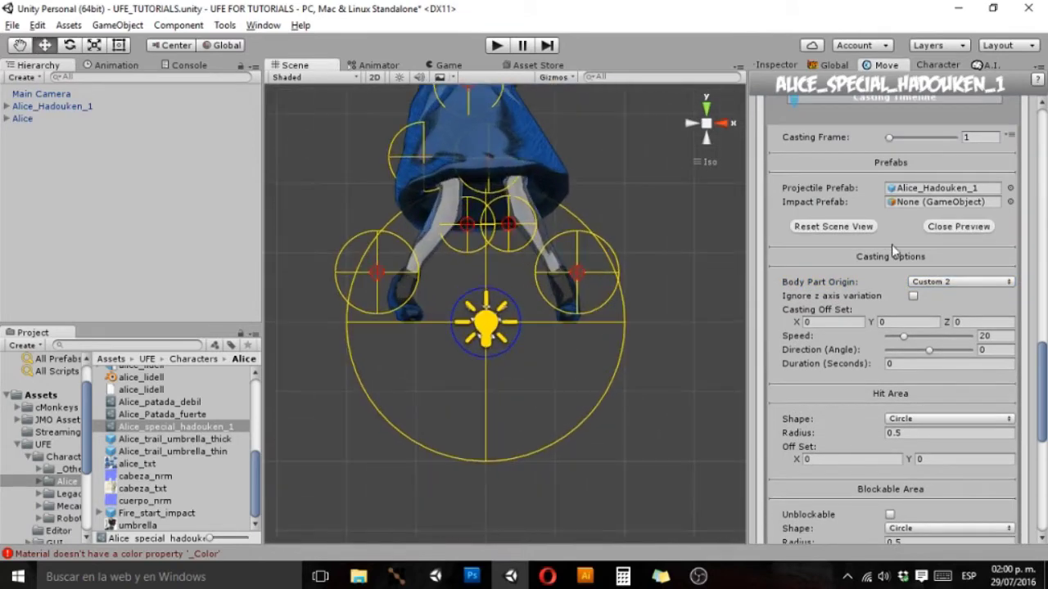
pyautogui.scroll(-2, 822, 299)
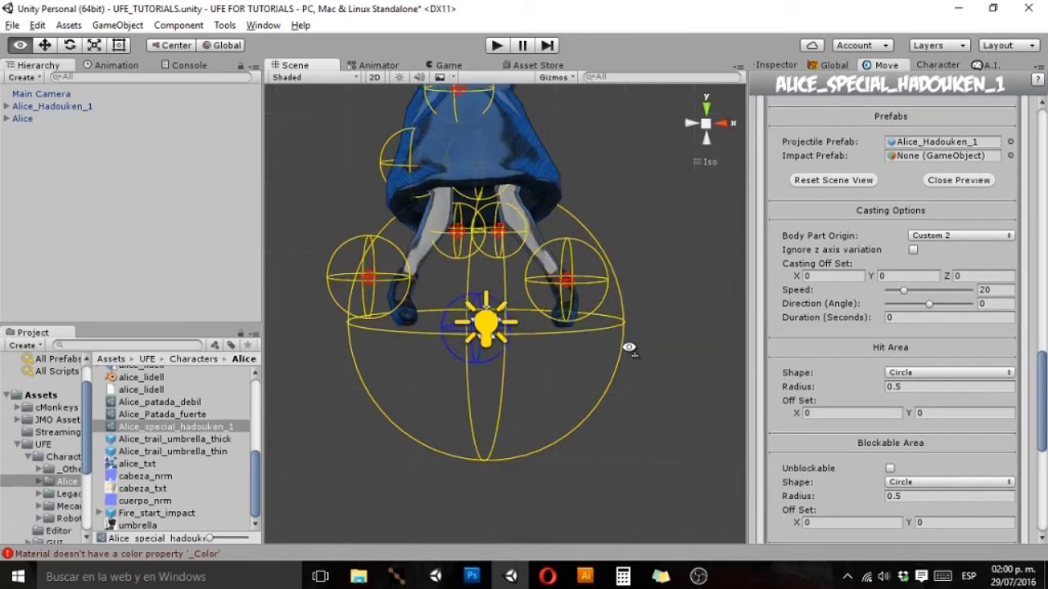
pyautogui.scroll(-1, 787, 333)
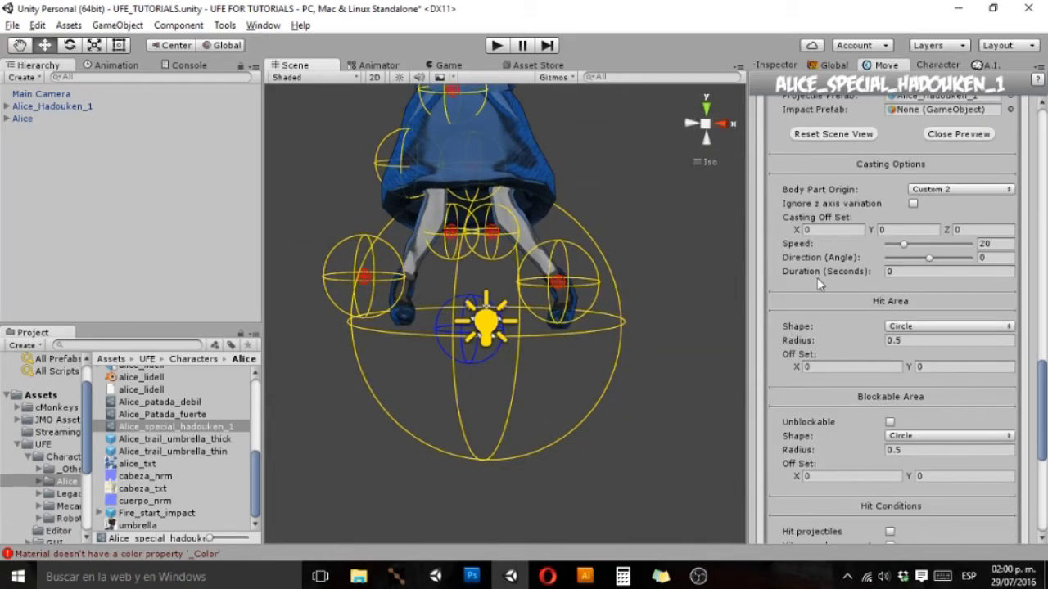
pyautogui.scroll(-3, 825, 273)
pyautogui.moveTo(796, 254)
pyautogui.mouseDown()
pyautogui.moveTo(827, 254)
pyautogui.moveTo(813, 257)
pyautogui.mouseUp()
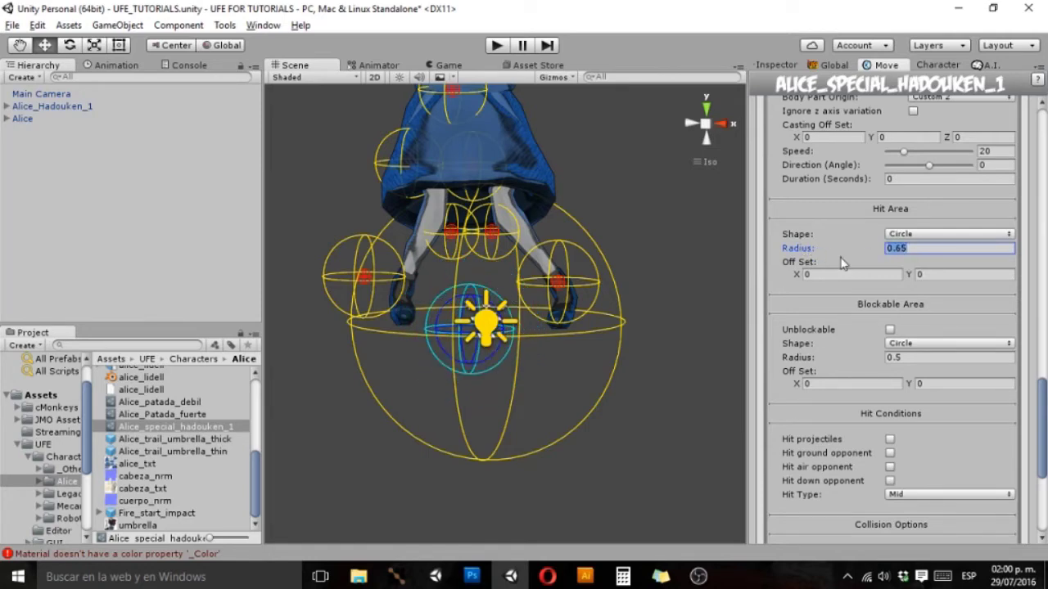
pyautogui.write('1')
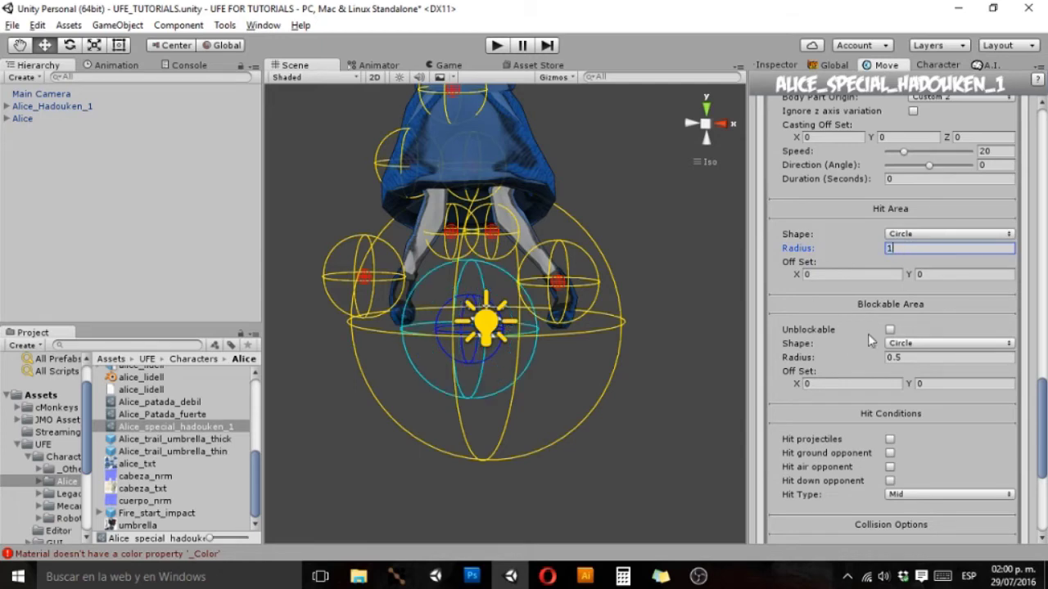
# Step: Set Blockable Area Radius to 2 and view the hit spheres from the back
pyautogui.moveTo(801, 361); pyautogui.dragTo(863, 365)
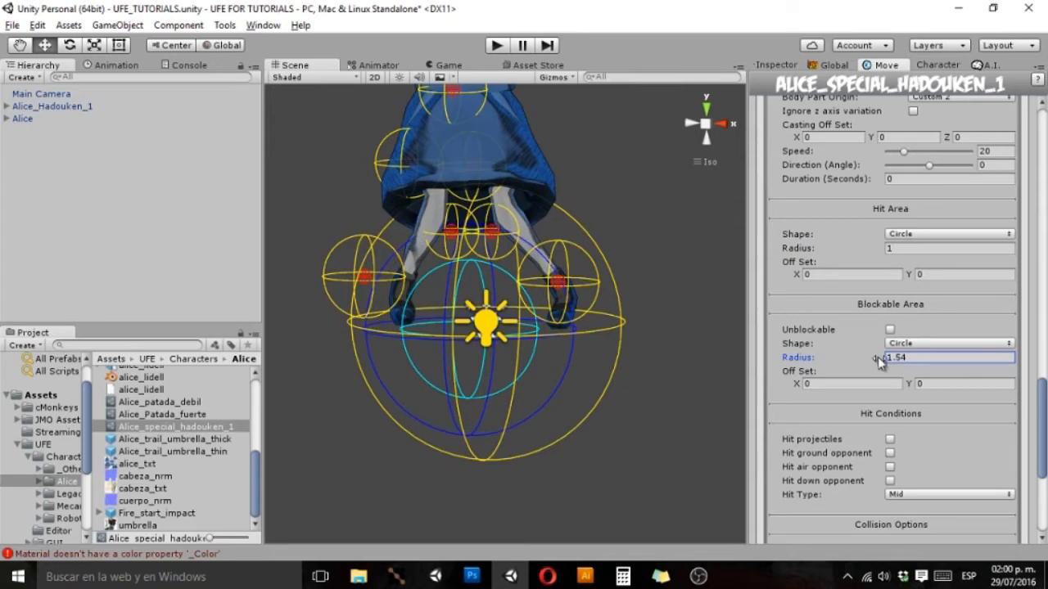
pyautogui.write('1.6')
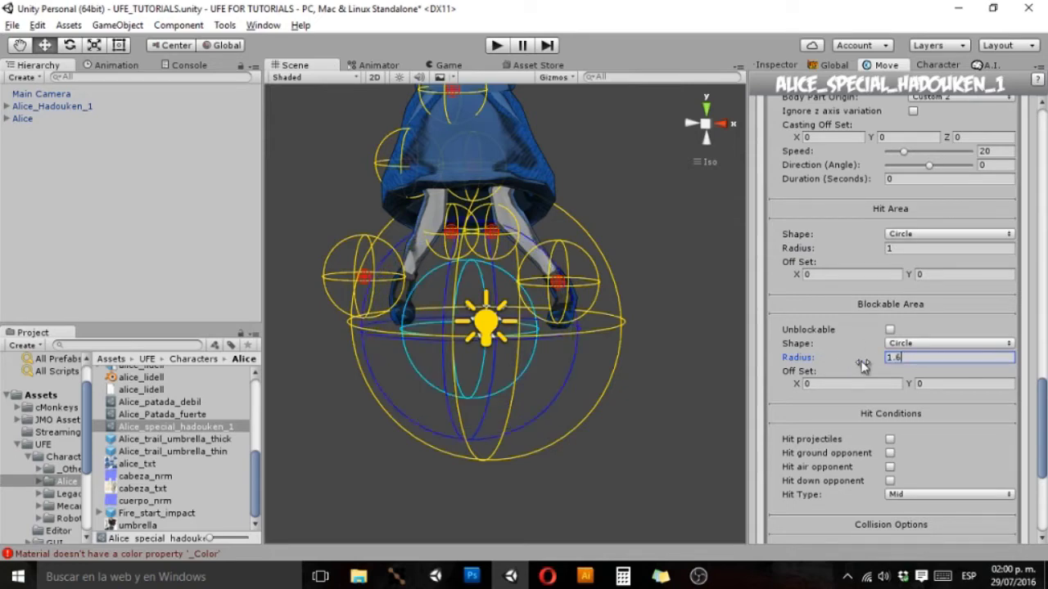
pyautogui.doubleClick(903, 357)
pyautogui.write('2')
pyautogui.click(690, 124)
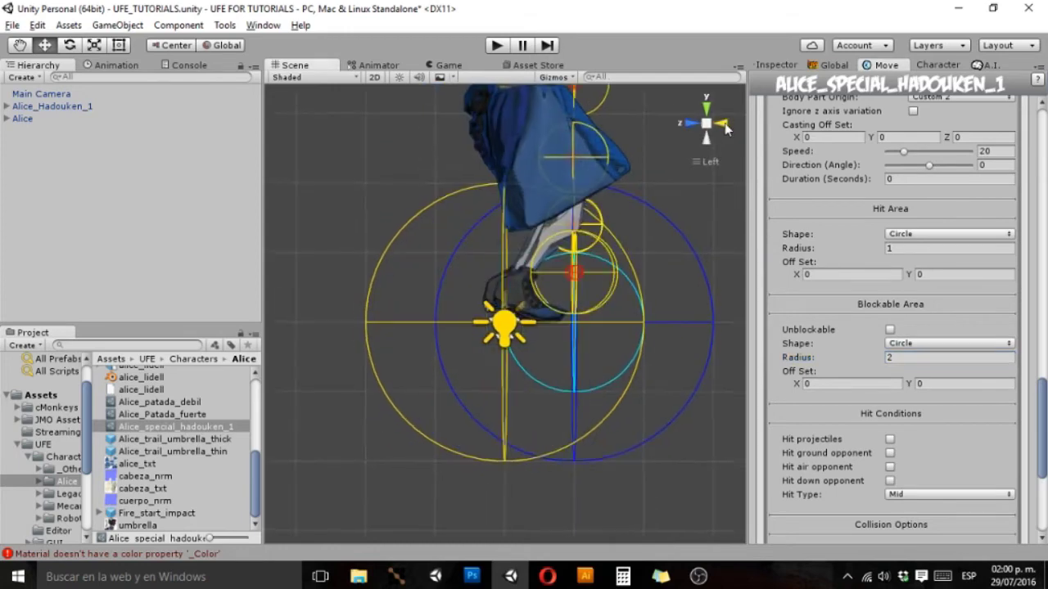
pyautogui.click(725, 123)
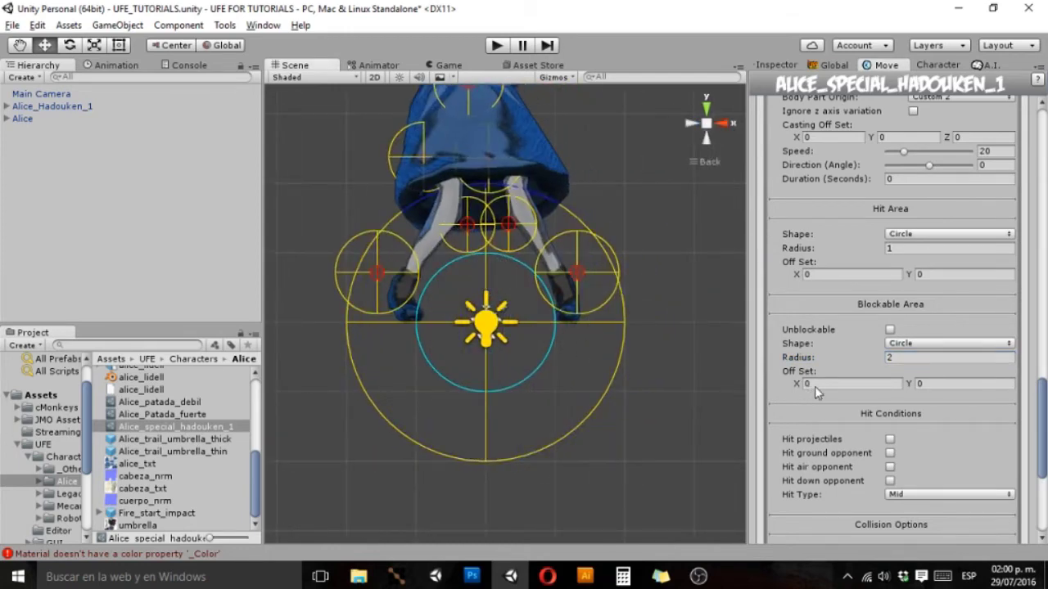
pyautogui.scroll(-3, 790, 337)
pyautogui.scroll(-3, 782, 310)
pyautogui.scroll(-2, 782, 310)
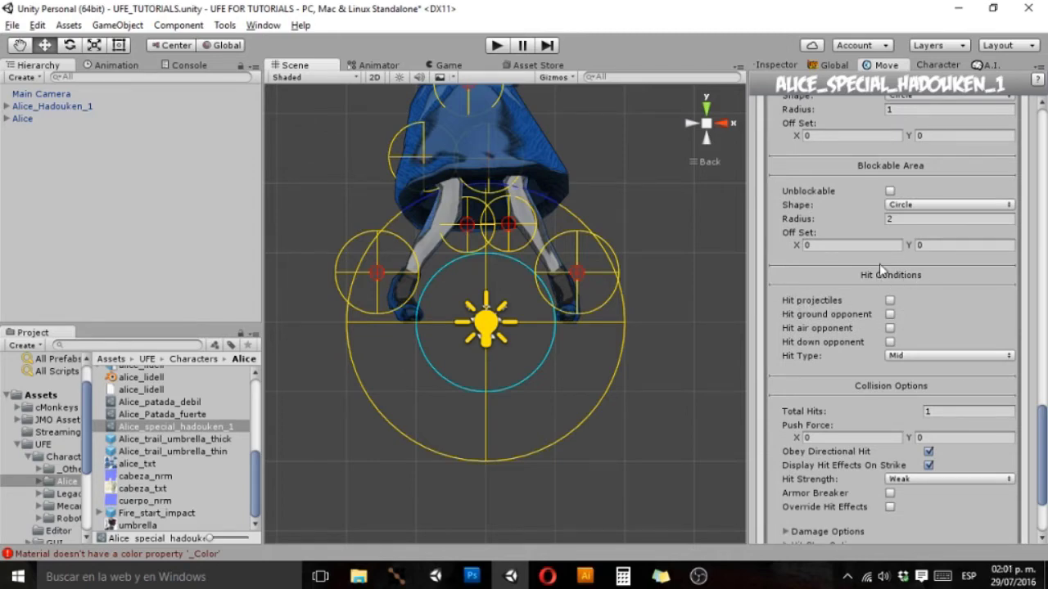
# Step: Enable Hit projectiles, Hit ground opponent and Hit air opponent in Hit Conditions
pyautogui.scroll(-2, 819, 303)
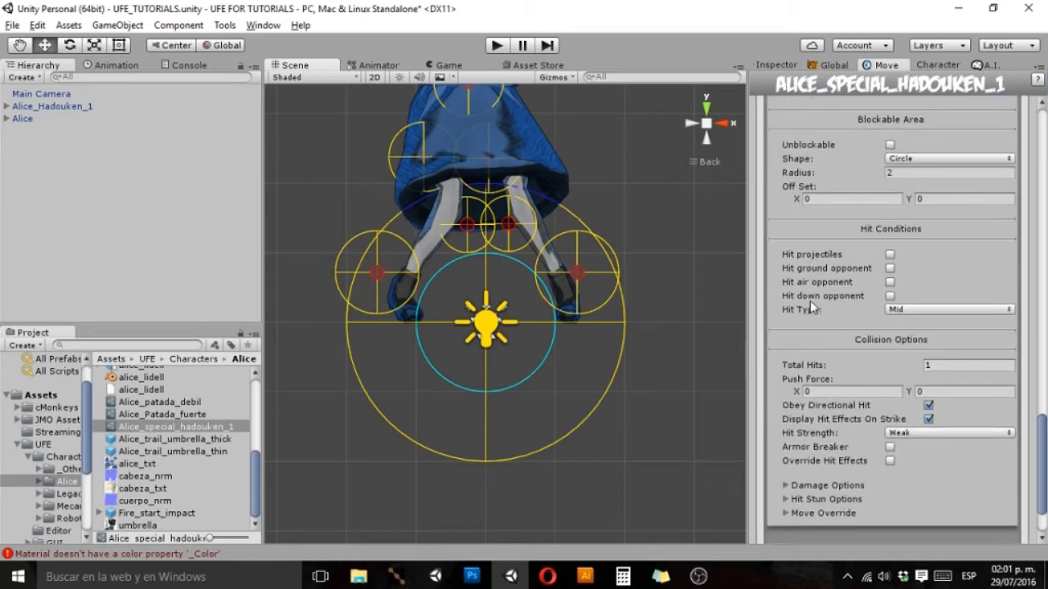
pyautogui.click(890, 255)
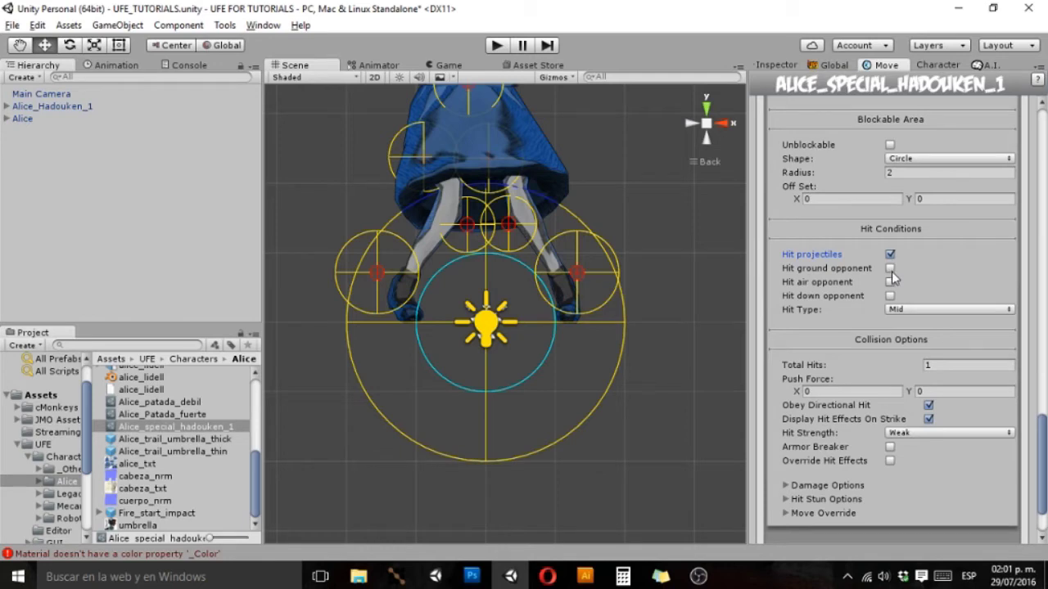
pyautogui.click(891, 268)
pyautogui.click(890, 283)
# Step: Reframe Alice in the scene and keep Mid as the projectile's hit type
pyautogui.moveTo(556, 239); pyautogui.dragTo(477, 413, button='middle')
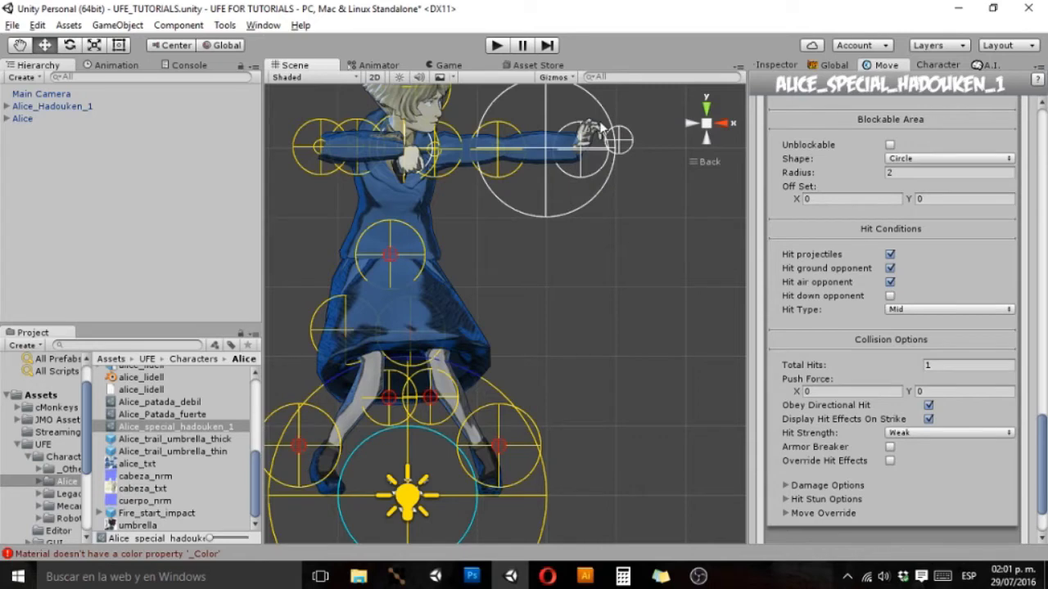
pyautogui.moveTo(613, 193); pyautogui.dragTo(575, 237, button='middle')
pyautogui.moveTo(571, 201); pyautogui.dragTo(614, 121, button='middle')
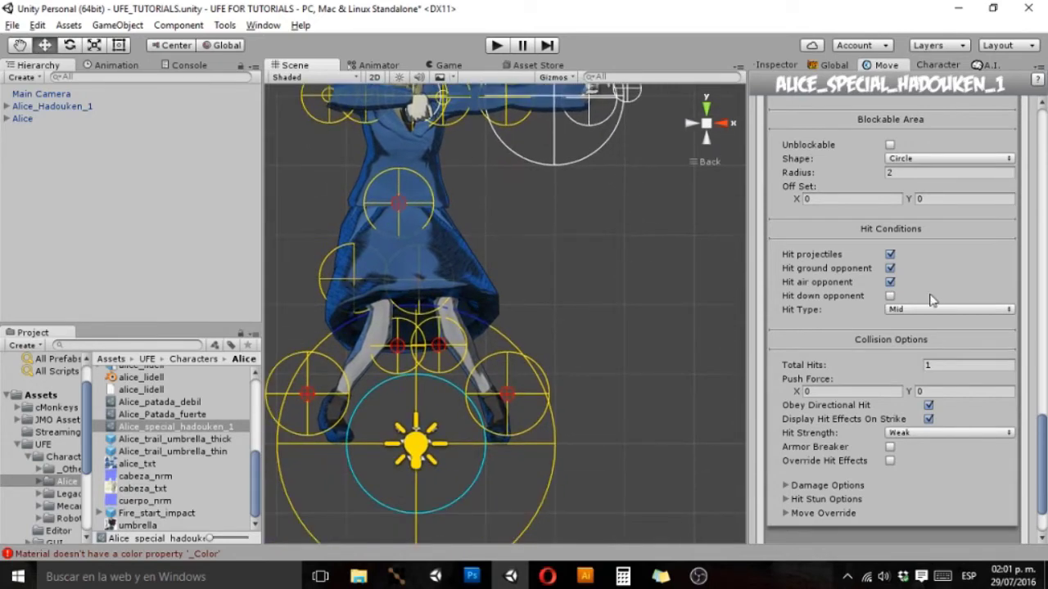
pyautogui.click(893, 310)
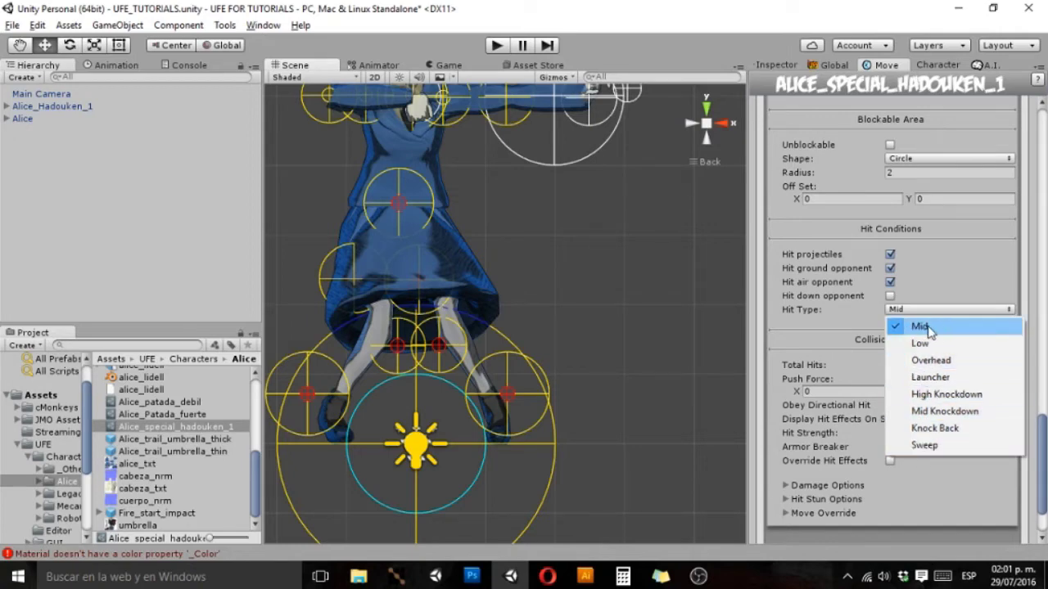
pyautogui.click(929, 328)
pyautogui.scroll(-2, 815, 361)
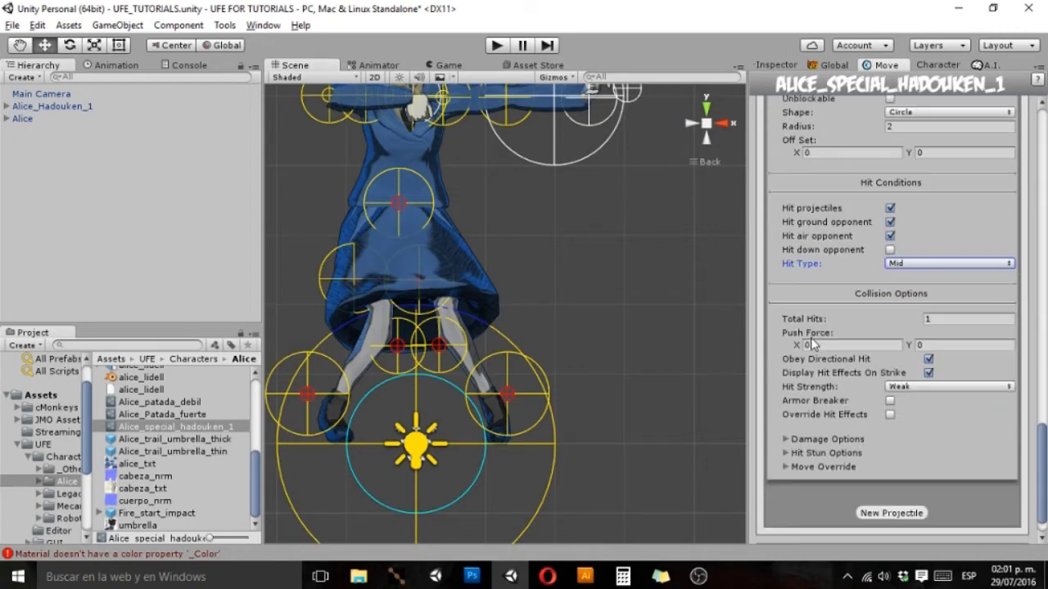
pyautogui.scroll(-1, 860, 320)
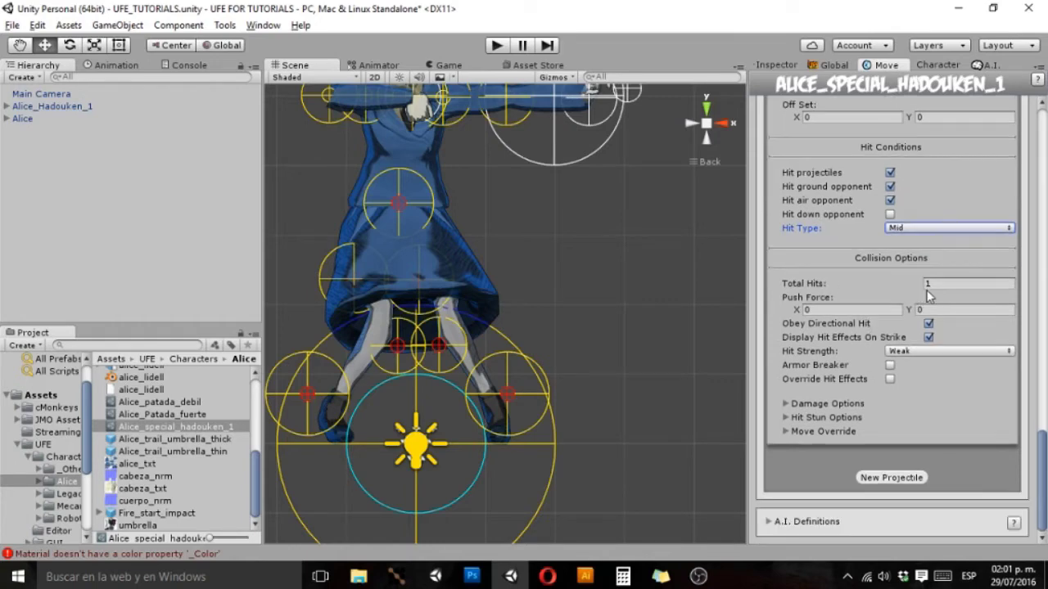
# Step: Set the projectile's Push Force X to 35 and Hit Strength to Medium
pyautogui.moveTo(486, 376); pyautogui.dragTo(592, 281, button='middle')
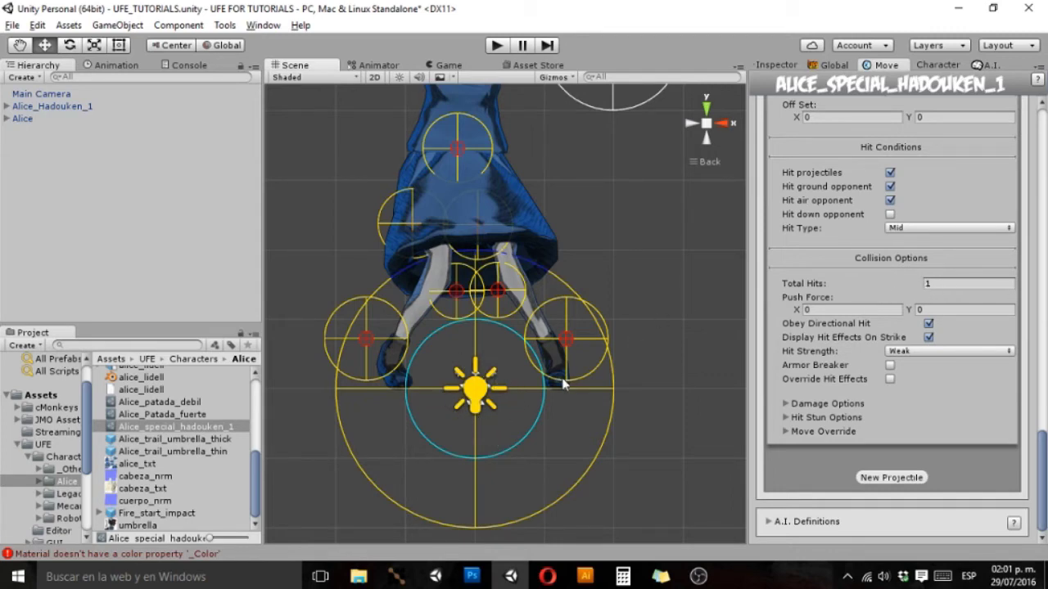
pyautogui.click(822, 308)
pyautogui.write('35')
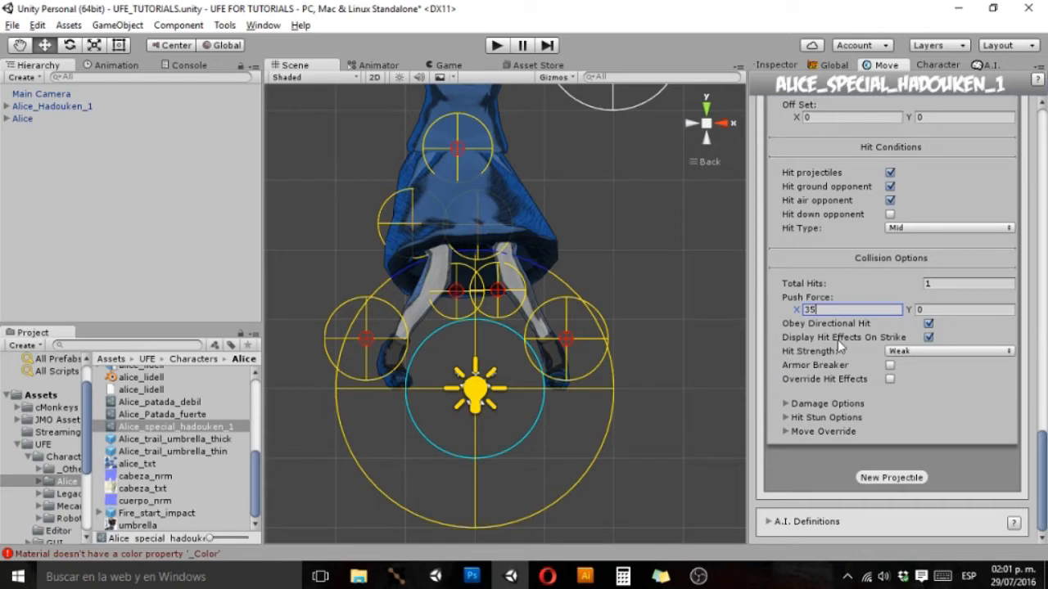
pyautogui.click(911, 353)
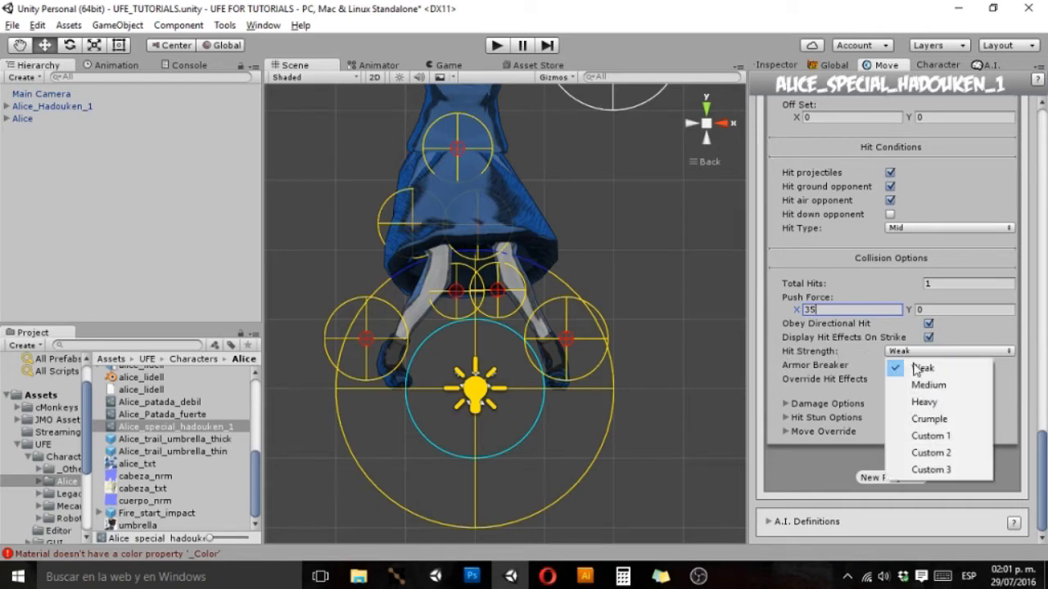
pyautogui.click(922, 386)
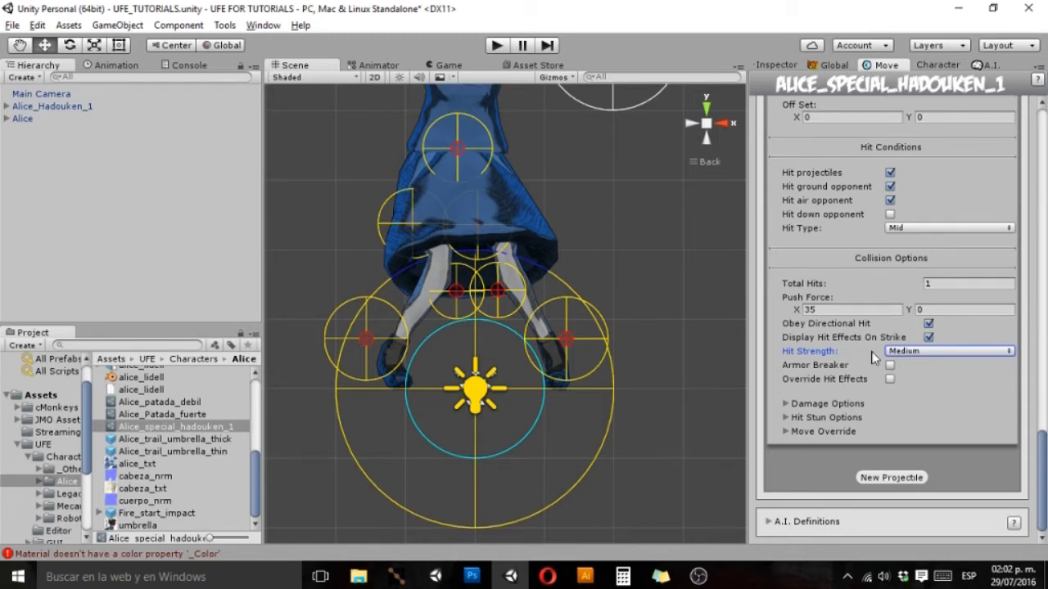
# Step: Set damage type to Points with 45 on hit, 5 on block, and damage scaling on
pyautogui.click(785, 404)
pyautogui.scroll(-2, 781, 377)
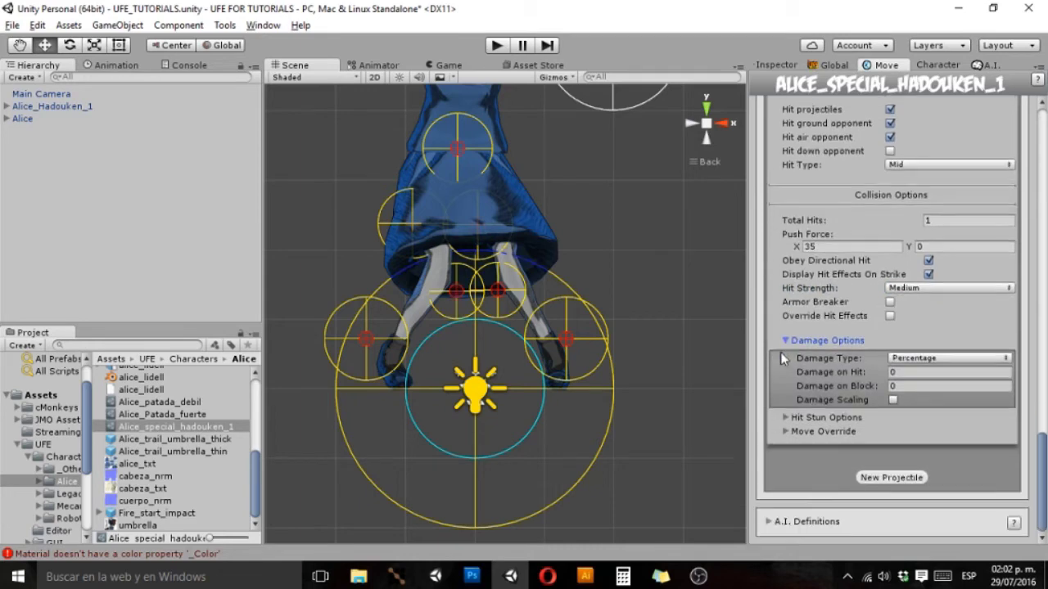
pyautogui.click(912, 360)
pyautogui.click(916, 392)
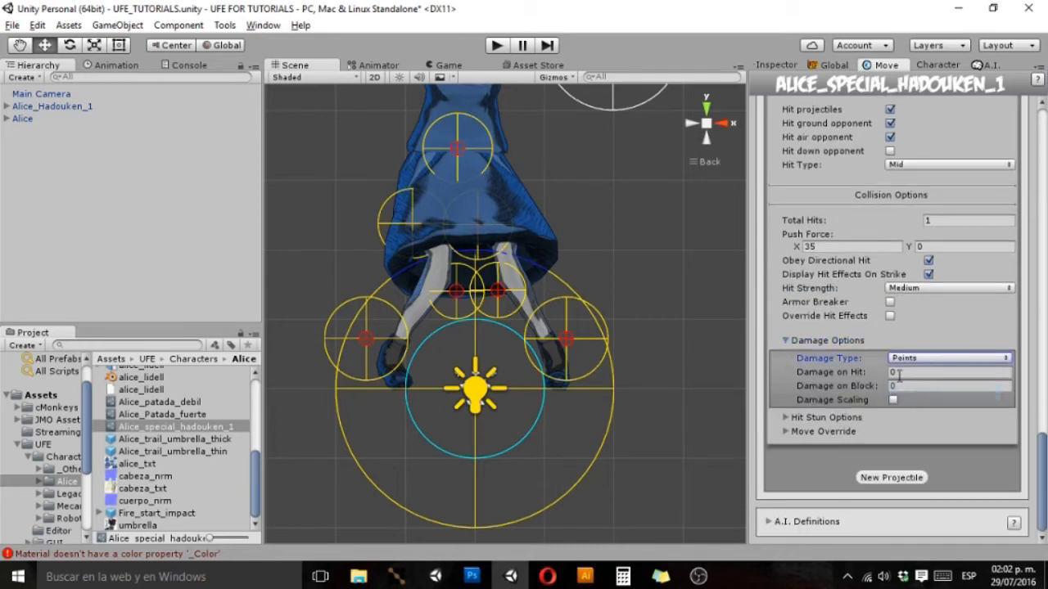
pyautogui.click(877, 370)
pyautogui.write('45')
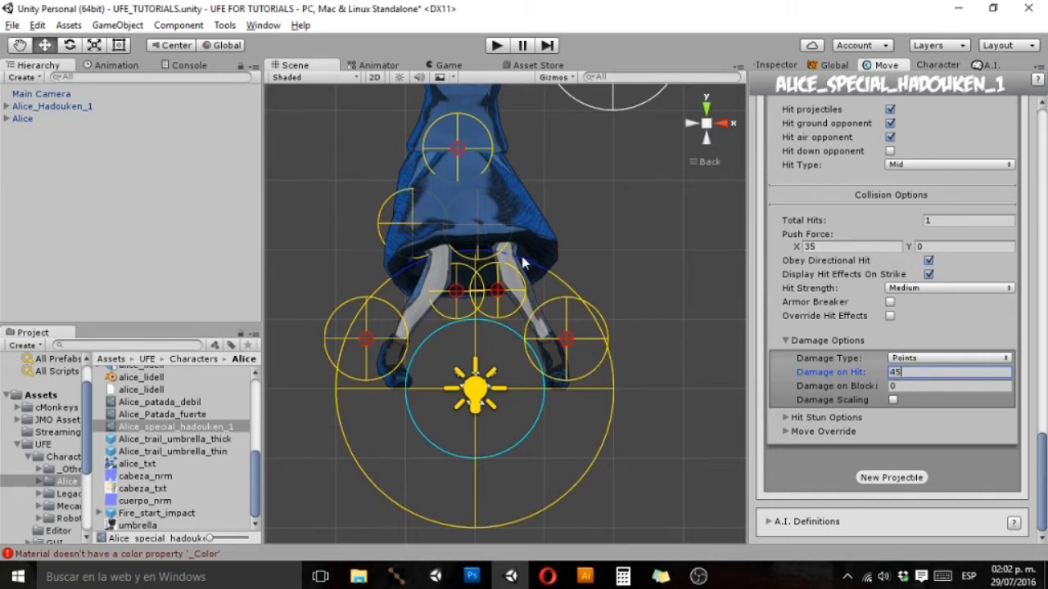
pyautogui.click(870, 387)
pyautogui.write('5')
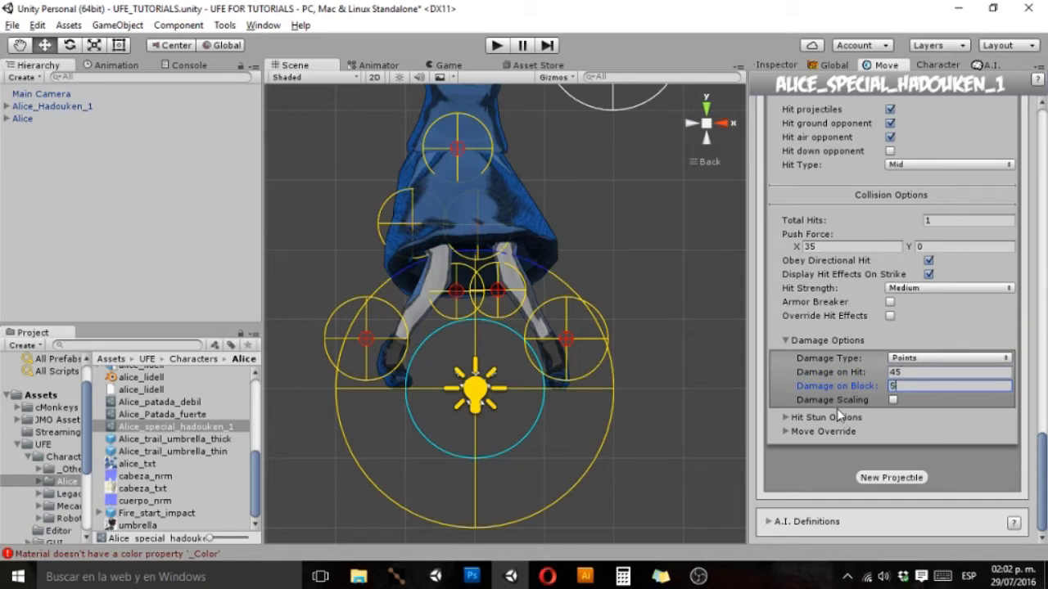
pyautogui.click(894, 401)
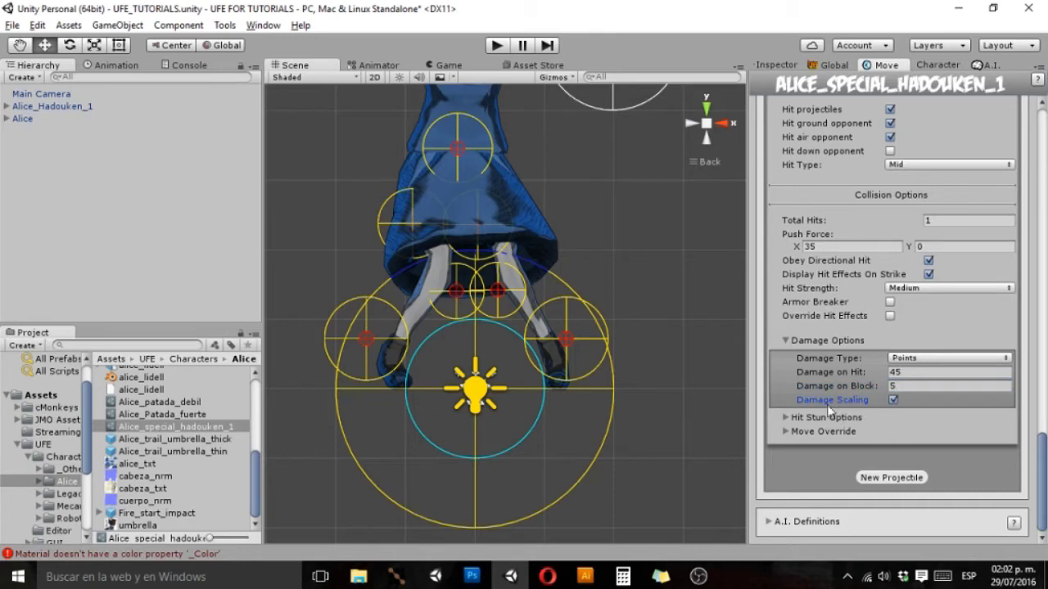
# Step: Set Hit Stun on Hit to 30 and Hit Stun on Block to 5
pyautogui.click(786, 416)
pyautogui.scroll(-2, 789, 385)
pyautogui.click(903, 402)
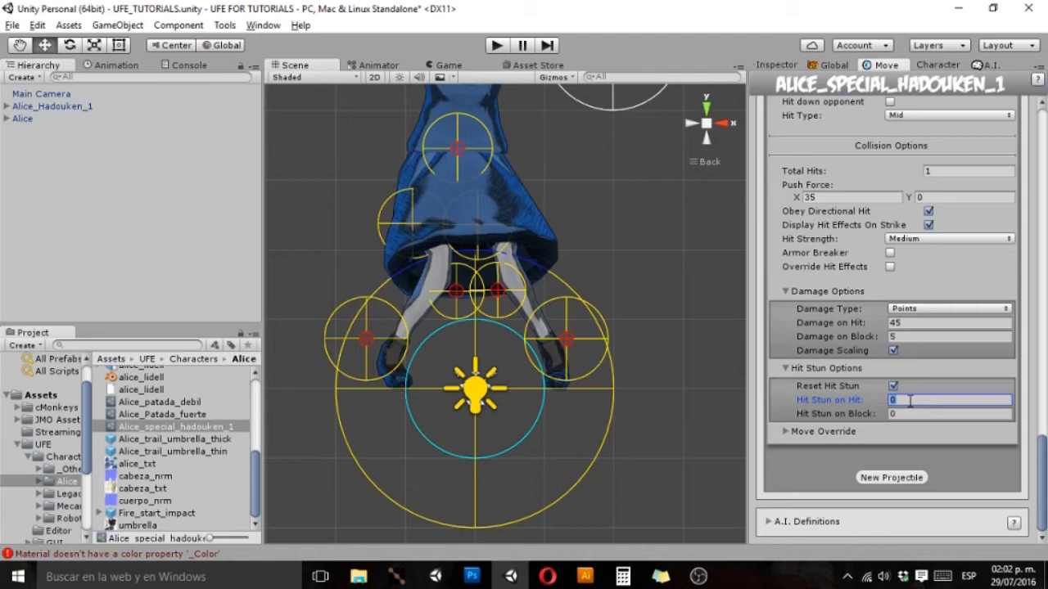
pyautogui.write('35')
pyautogui.press('BackSpace')
pyautogui.write('0')
pyautogui.click(880, 410)
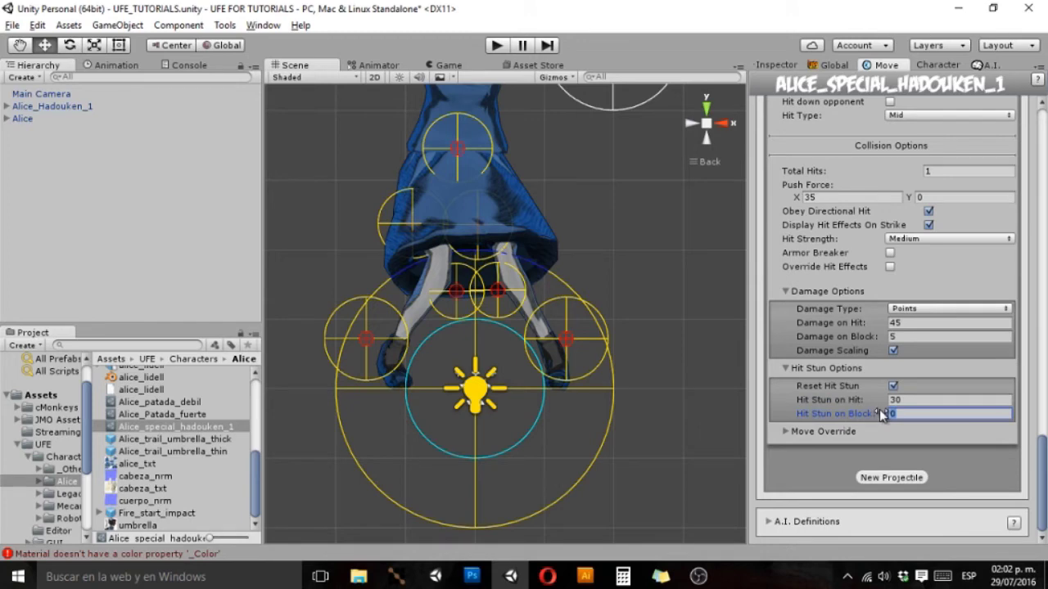
pyautogui.write('5')
# Step: Check the Move Override options, then collapse them and the Hit Stun section
pyautogui.click(786, 432)
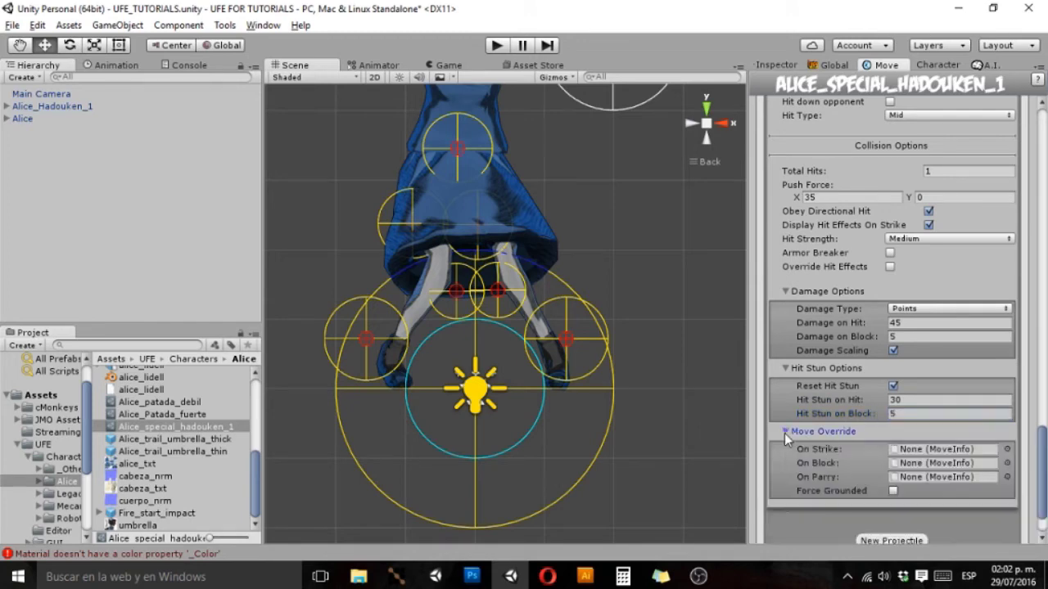
pyautogui.scroll(-1, 780, 405)
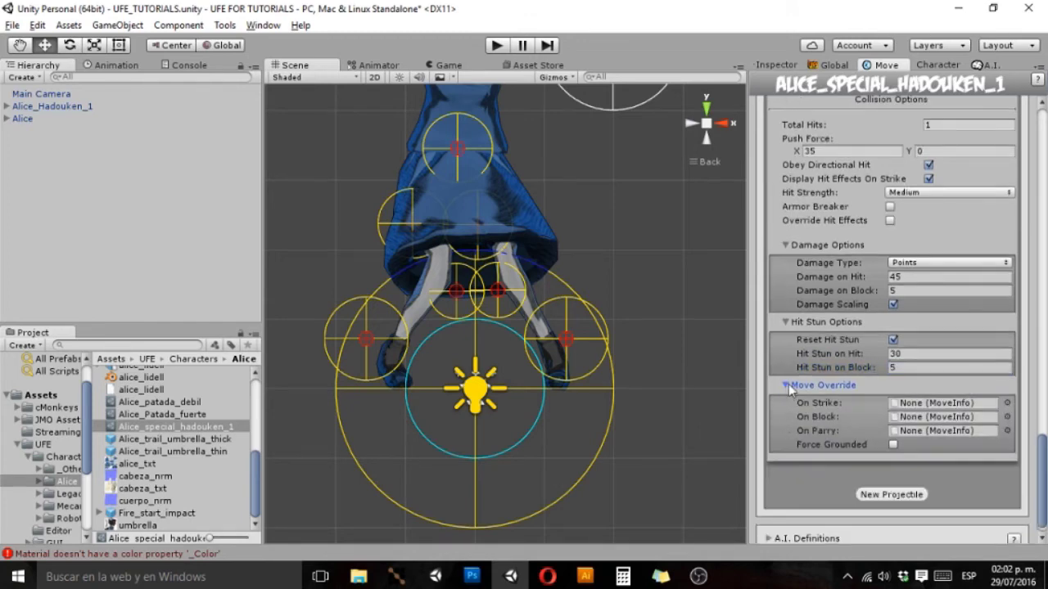
pyautogui.click(788, 386)
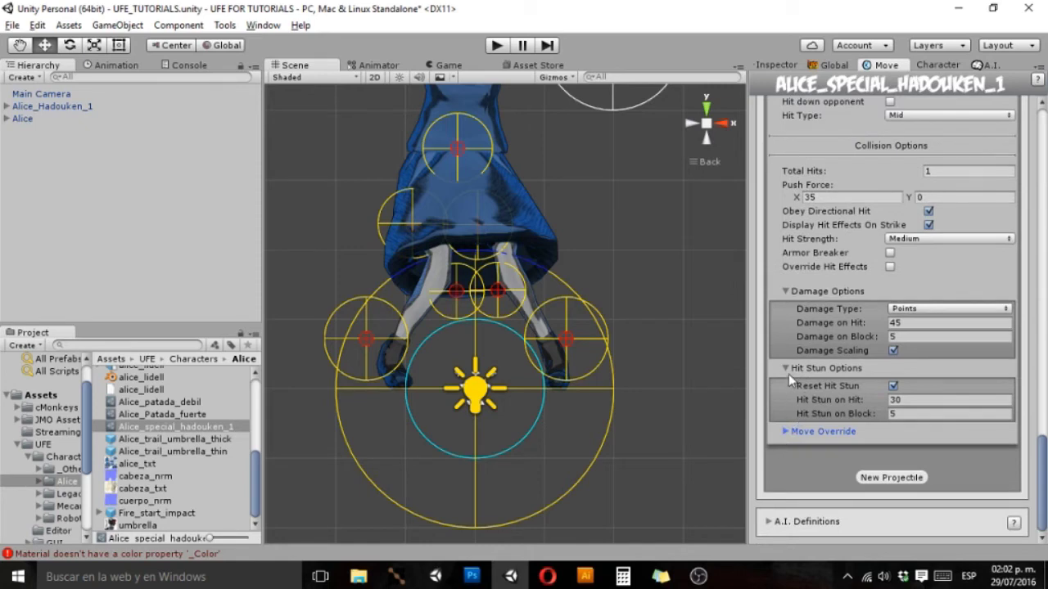
pyautogui.click(782, 365)
# Step: Collapse Damage Options and set the projectile's Impact Prefab to Fire_start_impact
pyautogui.click(787, 341)
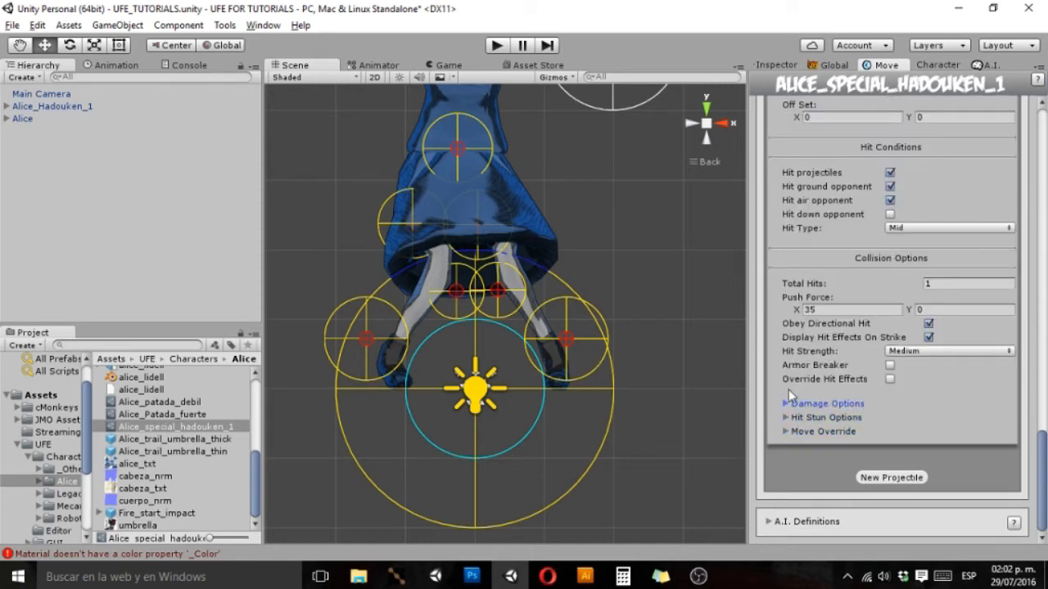
pyautogui.scroll(4, 818, 390)
pyautogui.scroll(6, 820, 393)
pyautogui.scroll(3, 822, 397)
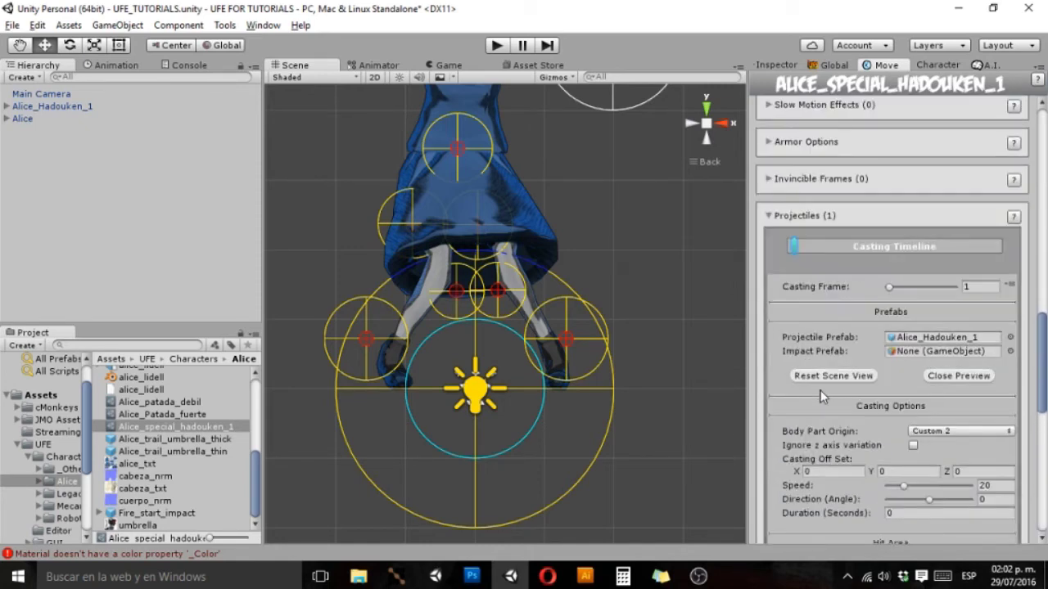
pyautogui.scroll(-3, 821, 397)
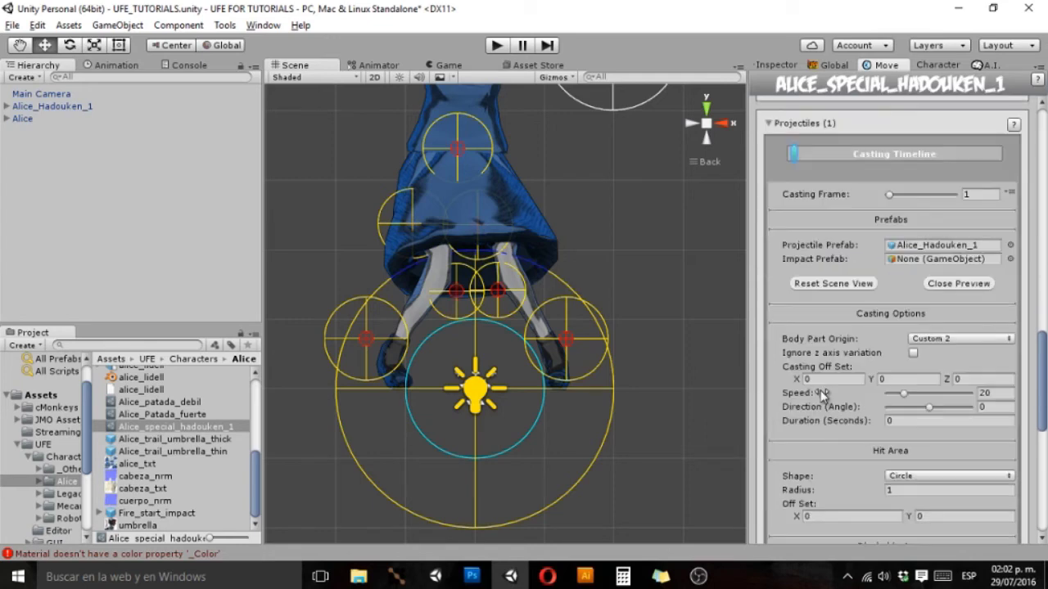
pyautogui.click(1010, 259)
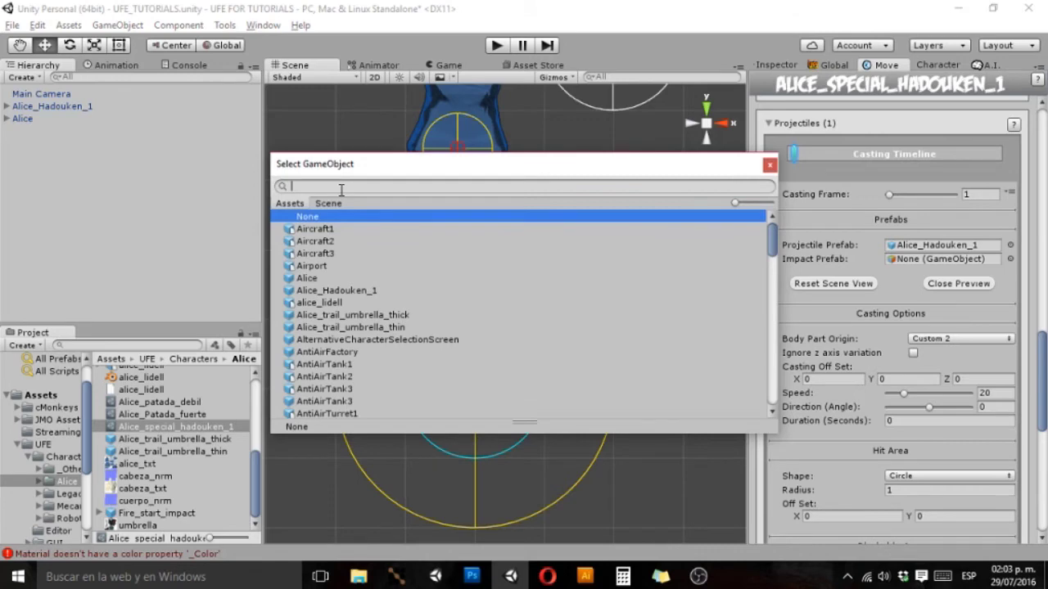
pyautogui.write('fire')
pyautogui.press('Down')
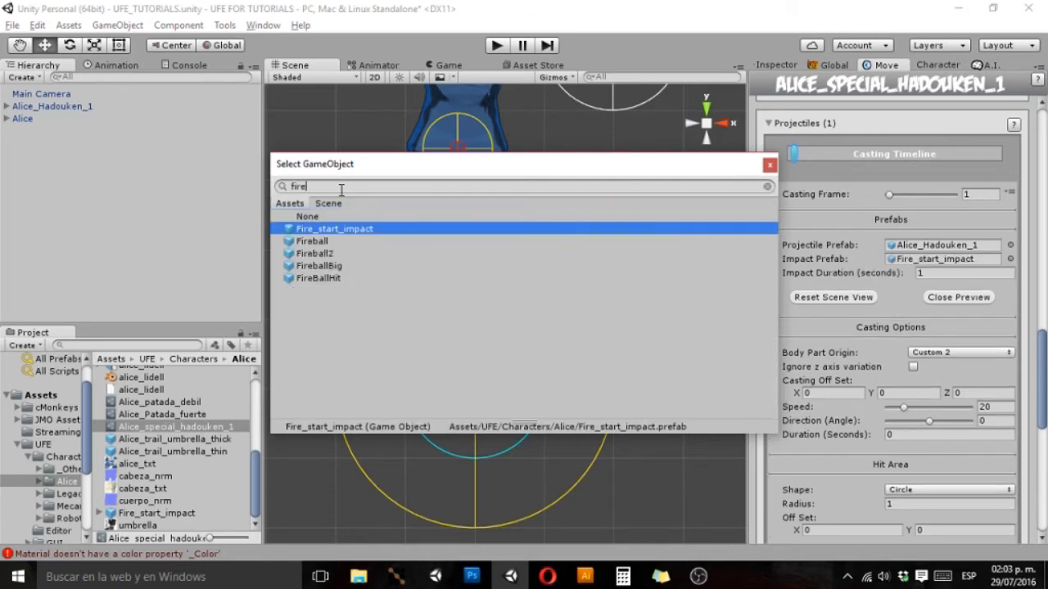
pyautogui.press('Return')
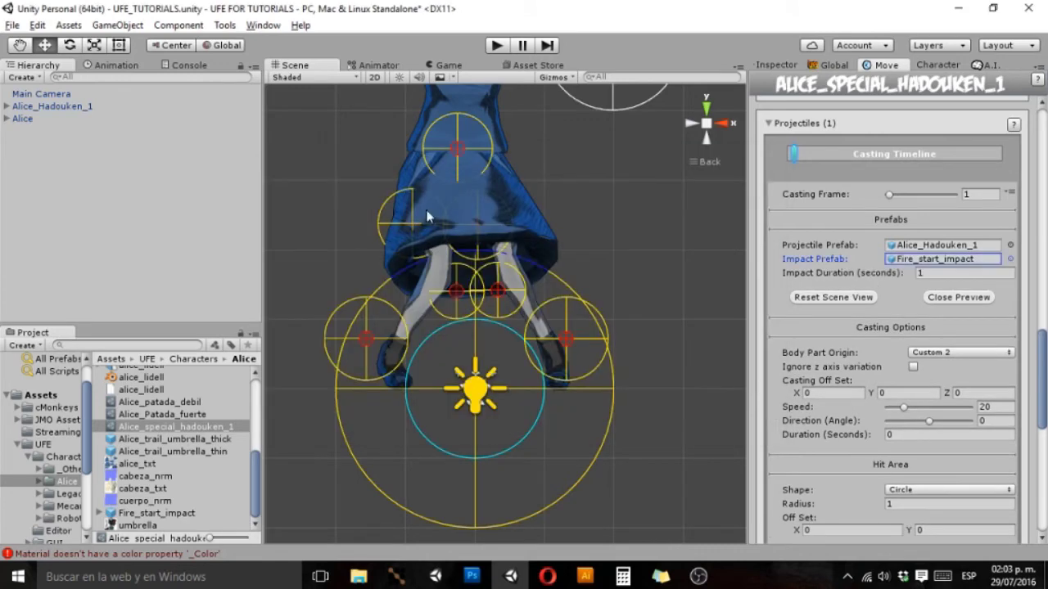
# Step: Stop previewing the hadouken projectile in the scene
pyautogui.scroll(5, 893, 308)
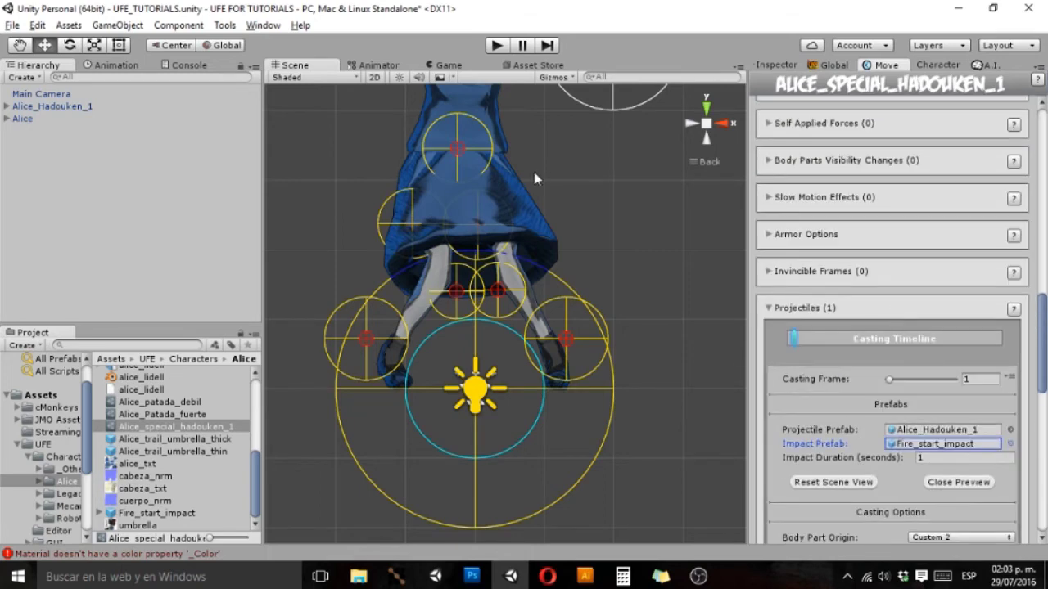
pyautogui.scroll(-1, 875, 398)
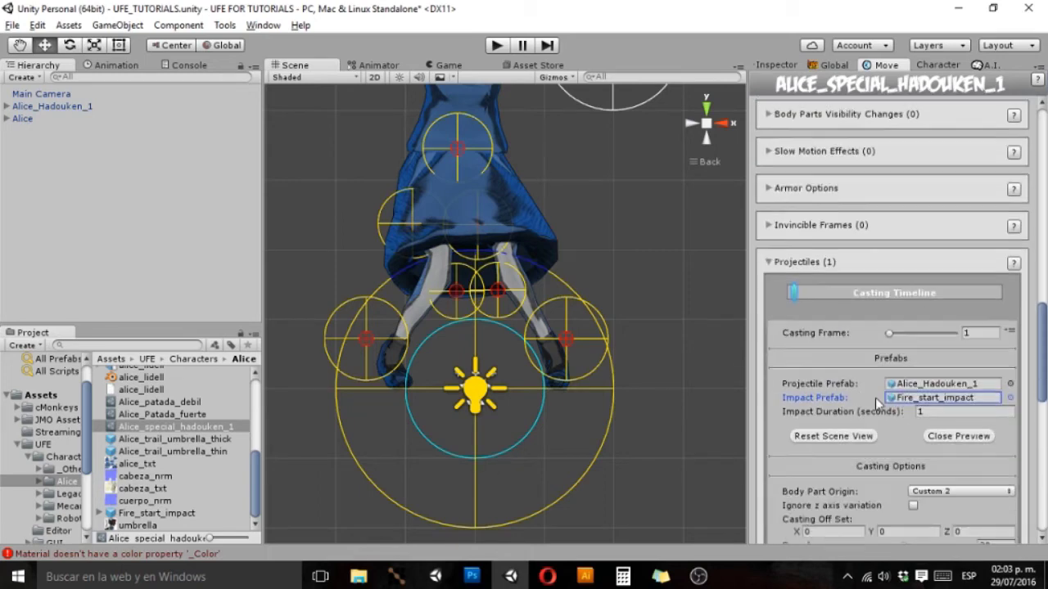
pyautogui.scroll(-1, 901, 398)
pyautogui.click(961, 390)
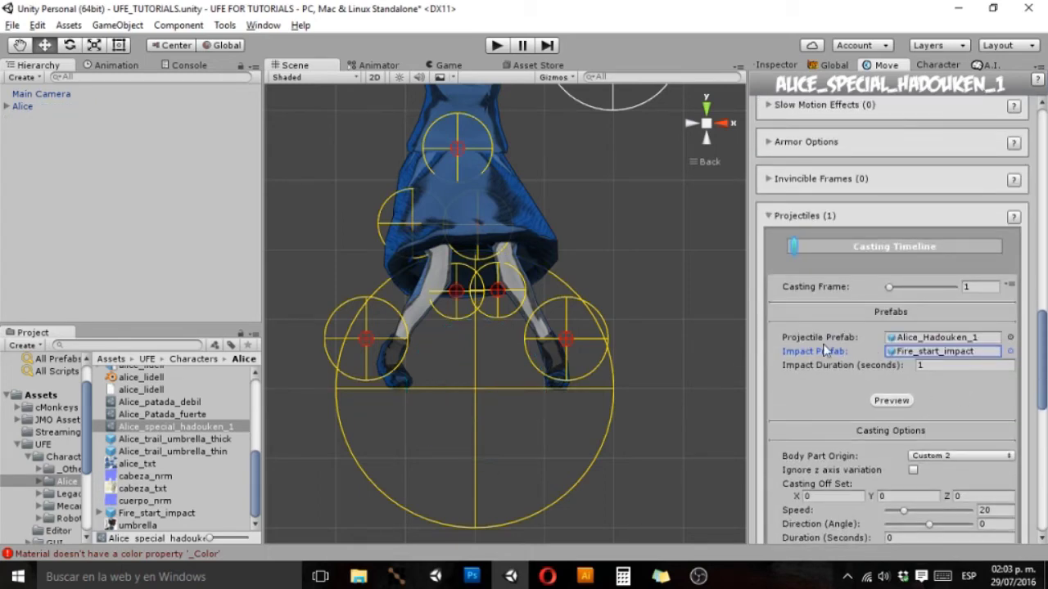
pyautogui.scroll(2, 844, 352)
pyautogui.scroll(3, 844, 352)
# Step: Fold away the Projectiles settings and expand Player Conditions
pyautogui.click(767, 447)
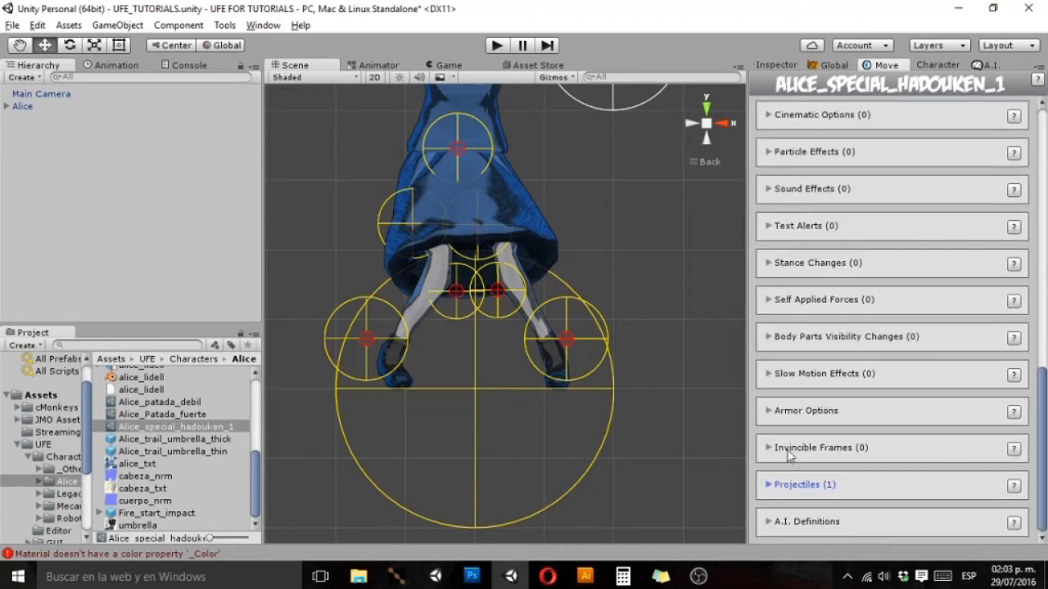
pyautogui.scroll(3, 835, 434)
pyautogui.scroll(4, 840, 432)
pyautogui.scroll(2, 841, 435)
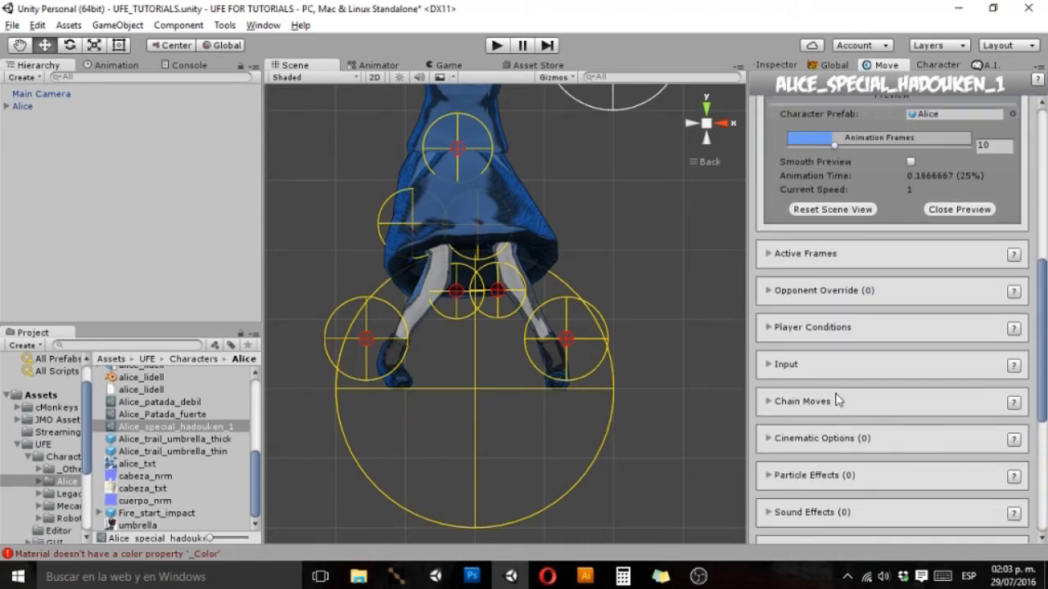
pyautogui.scroll(-3, 568, 382)
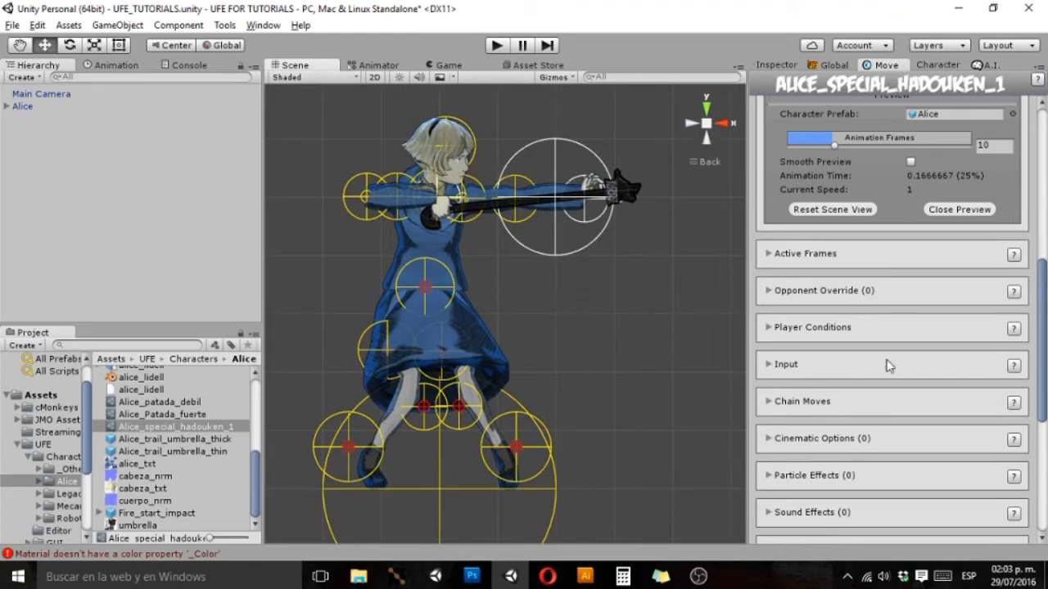
pyautogui.click(768, 327)
pyautogui.scroll(-1, 774, 336)
pyautogui.scroll(-1, 775, 342)
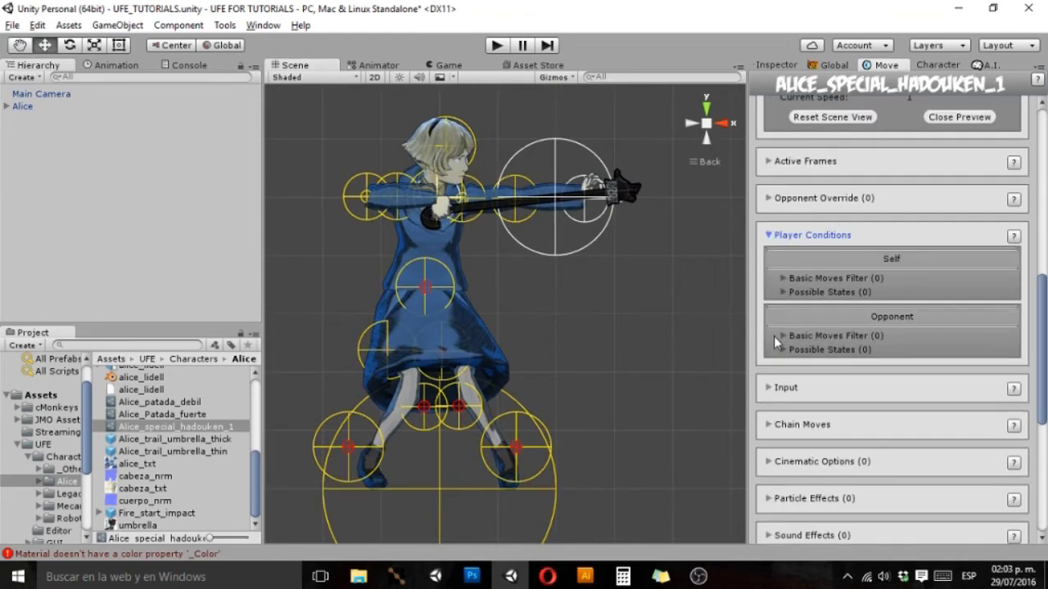
# Step: Remove a mistakenly added opponent possible state, leaving the opponent list empty
pyautogui.click(783, 351)
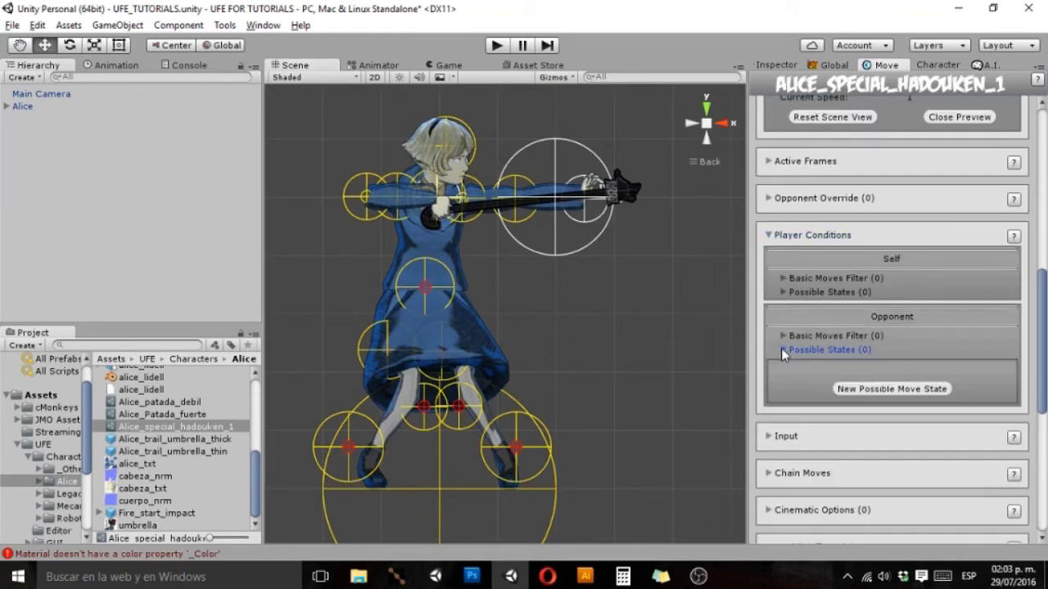
pyautogui.scroll(-2, 782, 354)
pyautogui.click(866, 293)
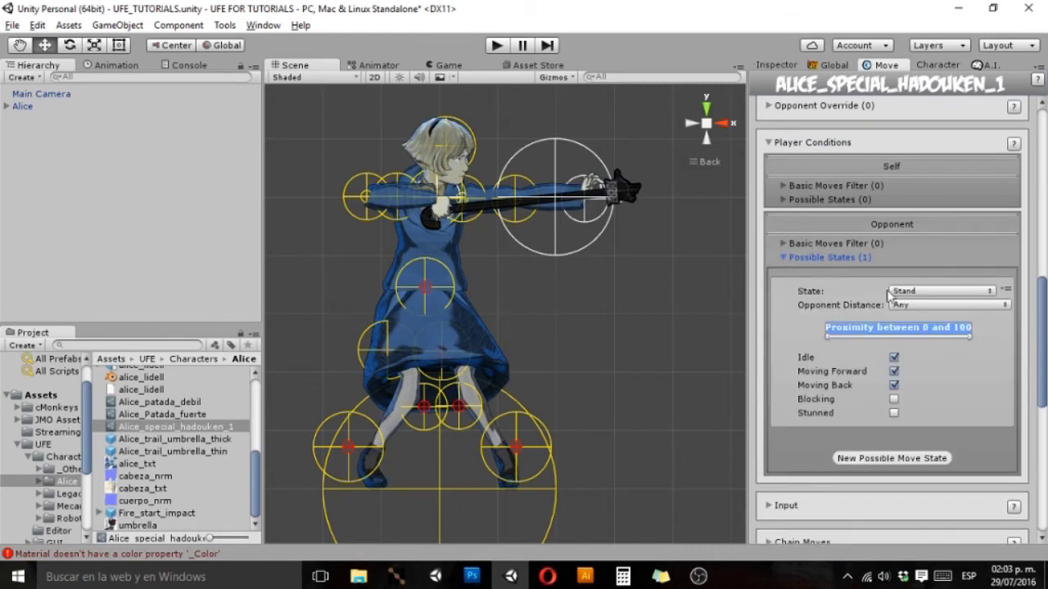
pyautogui.click(1005, 290)
pyautogui.click(950, 429)
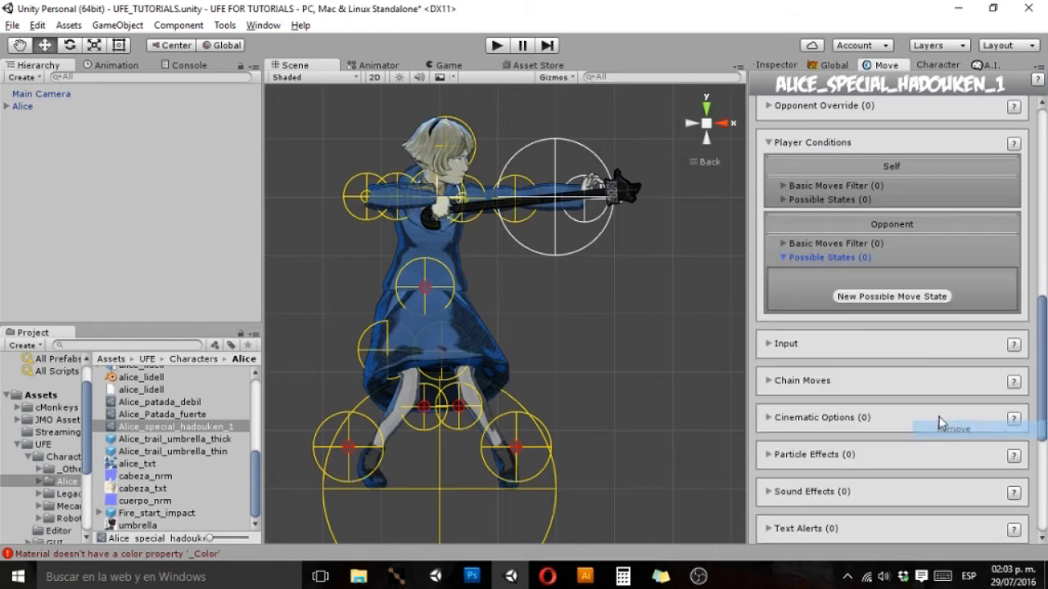
pyautogui.click(785, 256)
# Step: Add a Stand self possible state for Alice allowing Idle and Moving Forward/Back
pyautogui.click(788, 199)
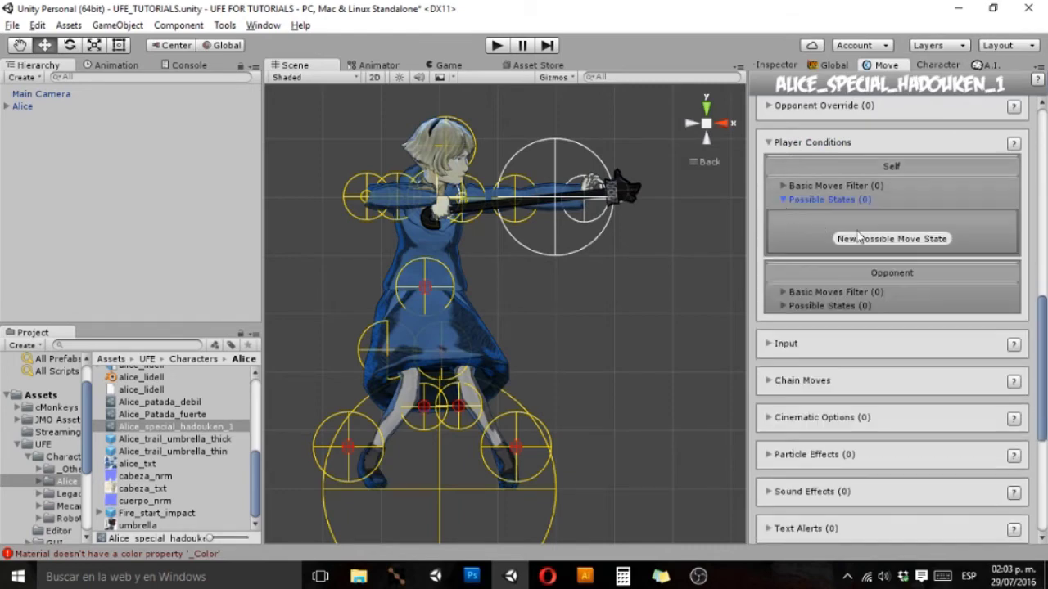
pyautogui.click(865, 238)
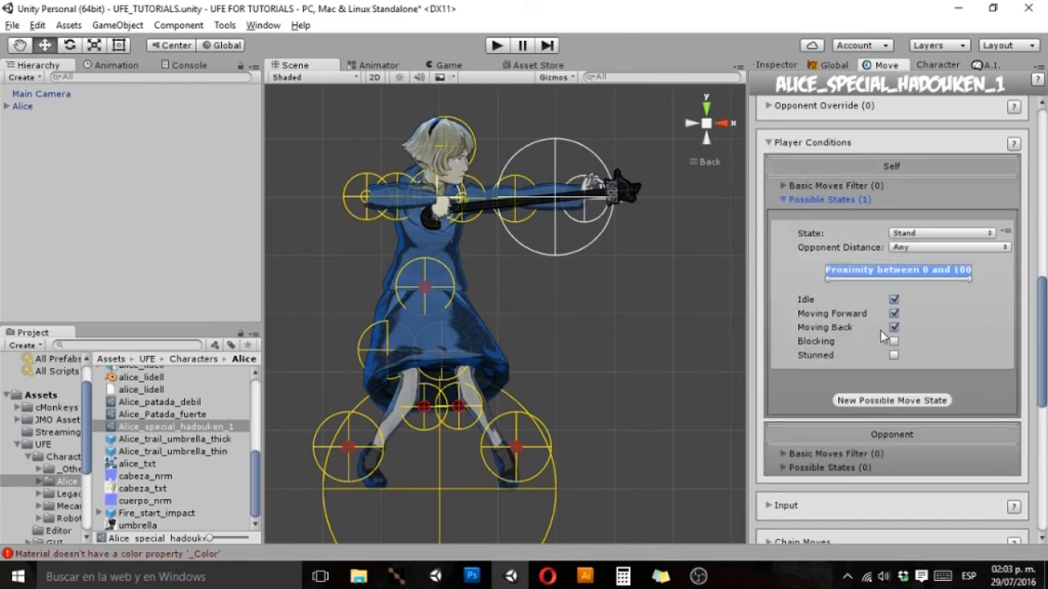
pyautogui.click(788, 200)
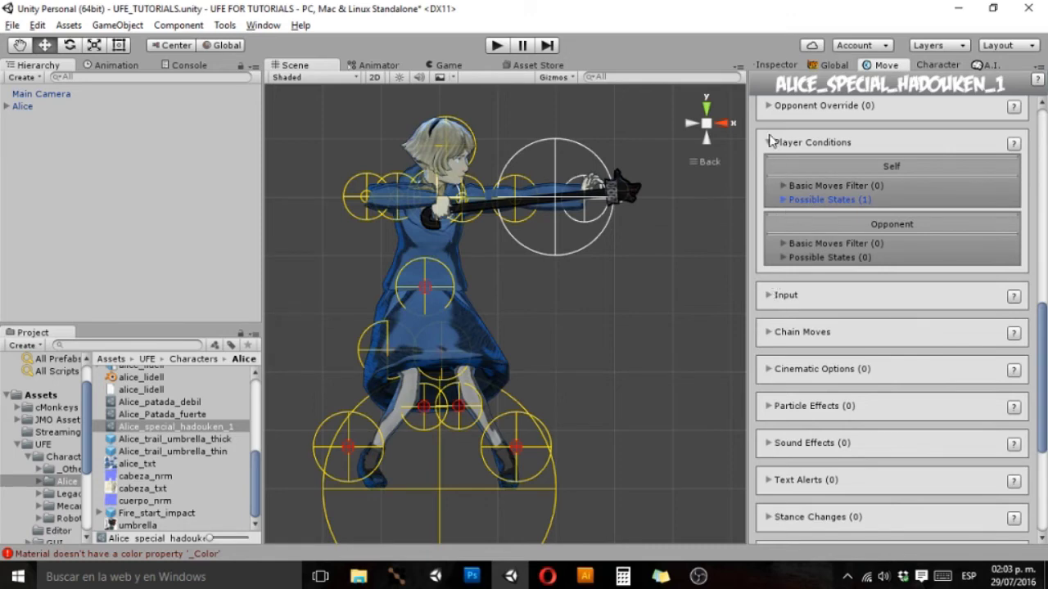
pyautogui.click(770, 143)
pyautogui.click(769, 180)
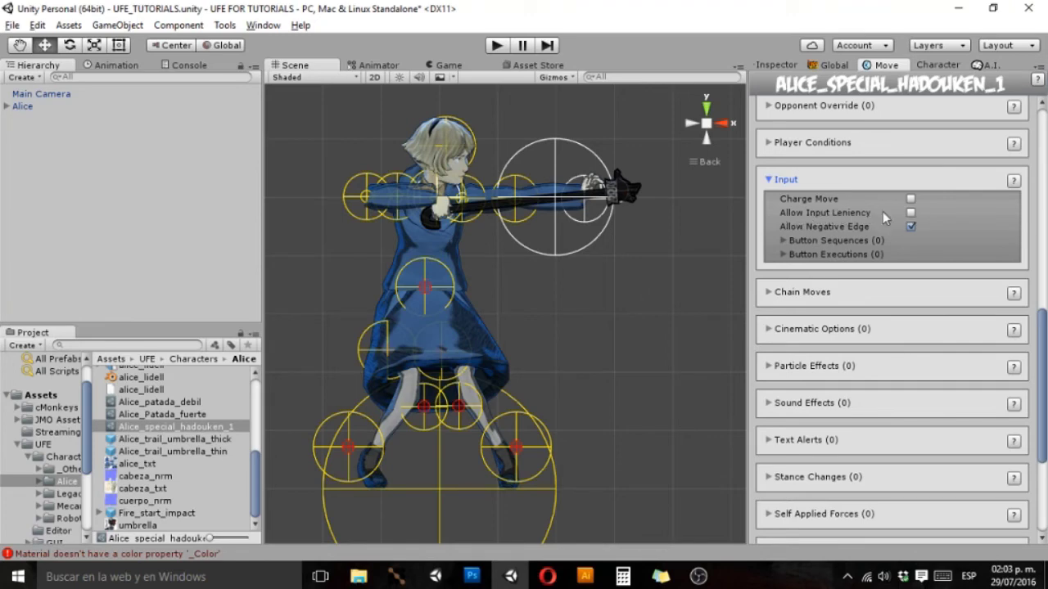
# Step: Set the button sequence to Down, Forward with Button 1 as the execution press
pyautogui.click(783, 241)
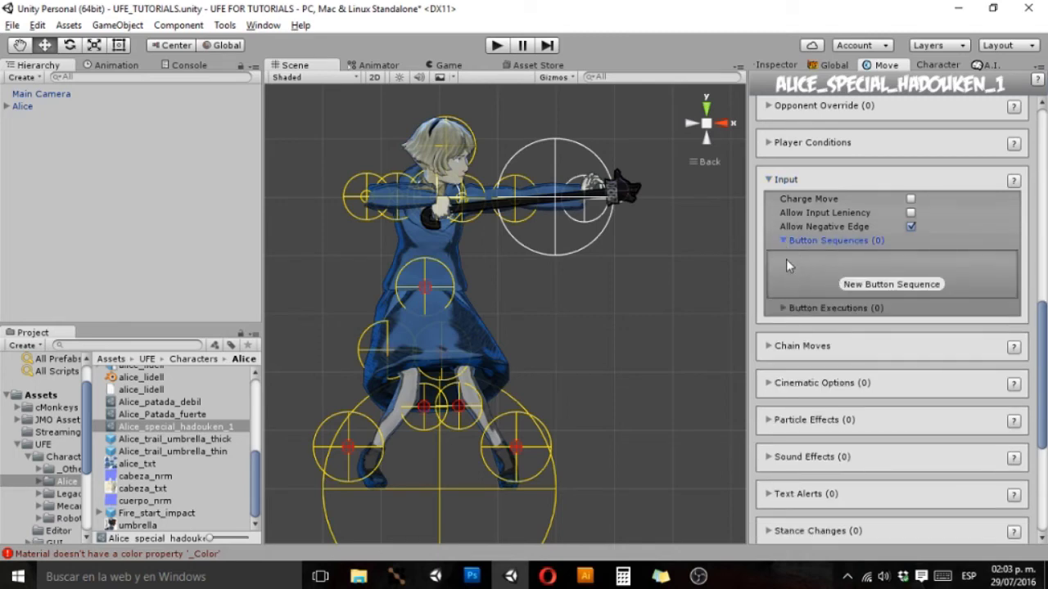
pyautogui.click(783, 309)
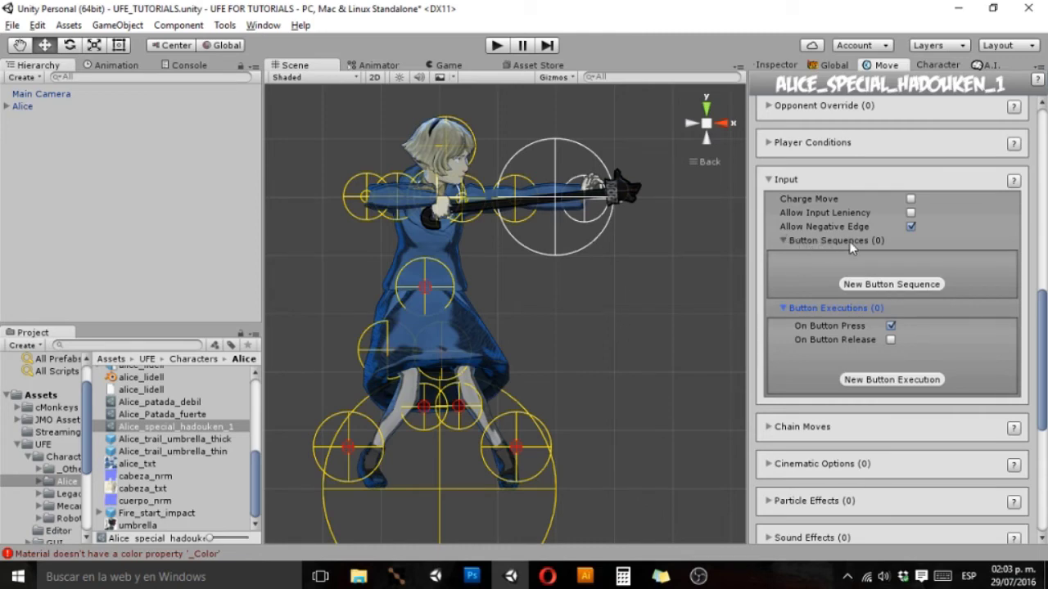
pyautogui.click(913, 284)
pyautogui.click(913, 273)
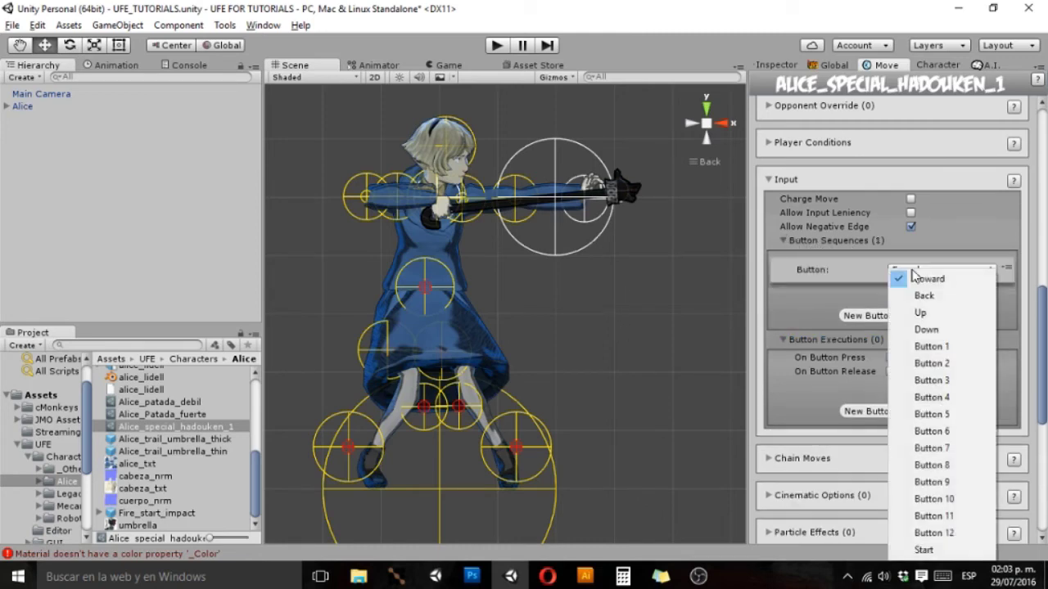
pyautogui.click(905, 331)
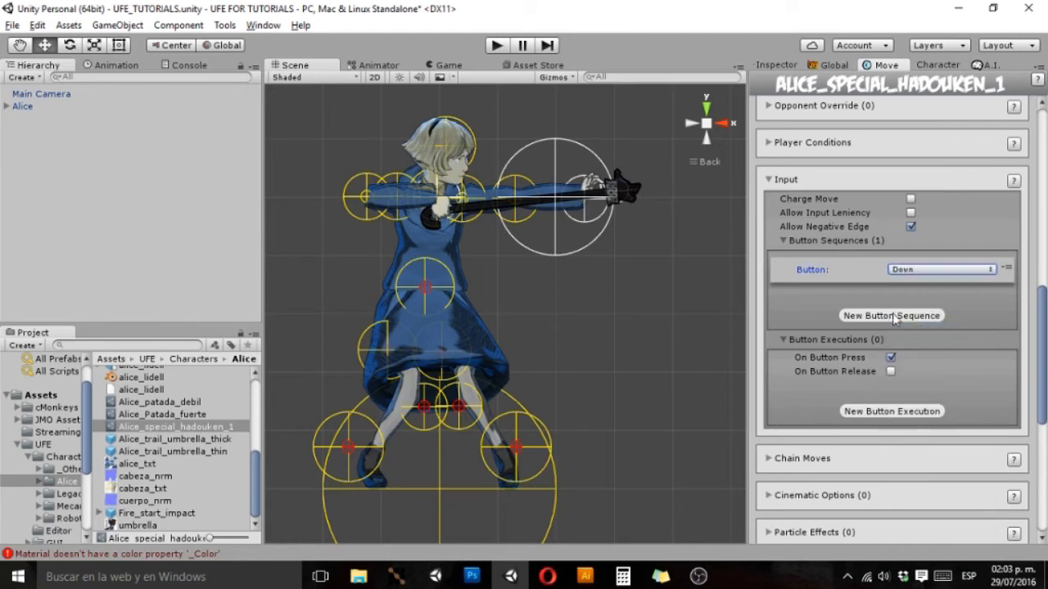
pyautogui.click(895, 318)
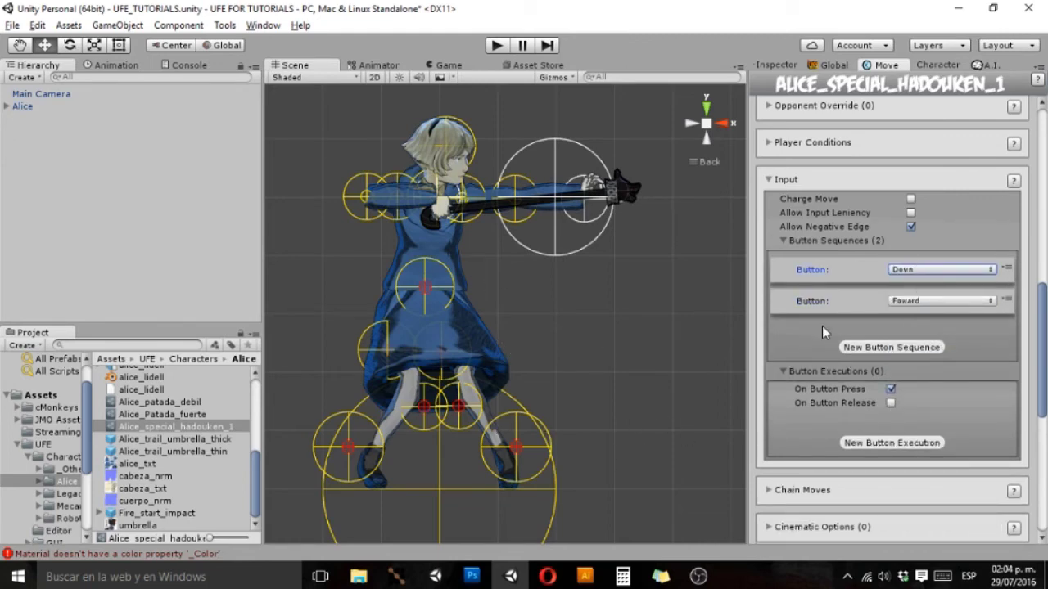
pyautogui.scroll(-3, 809, 320)
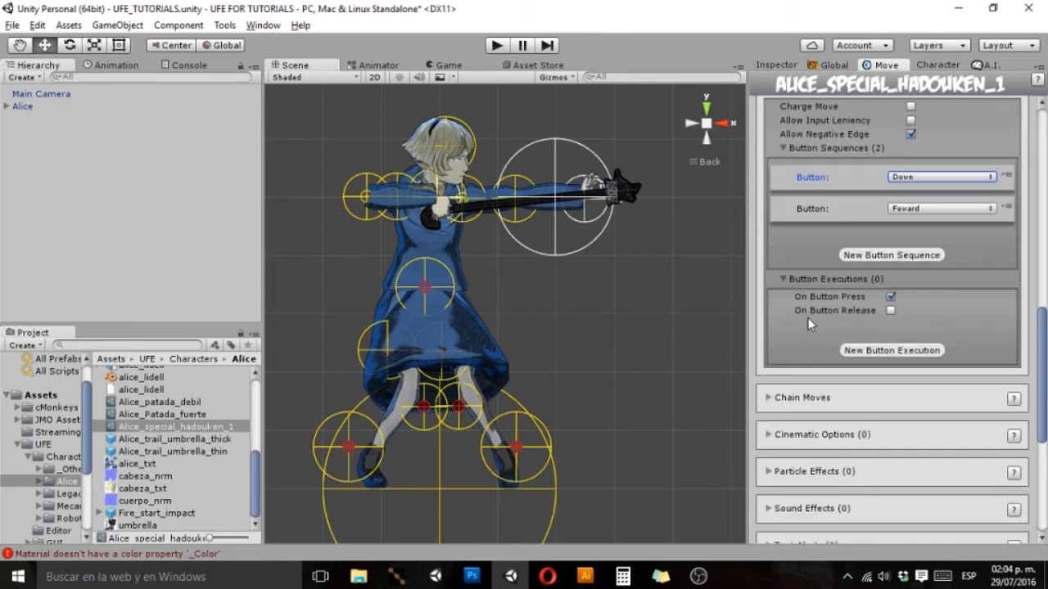
pyautogui.click(871, 350)
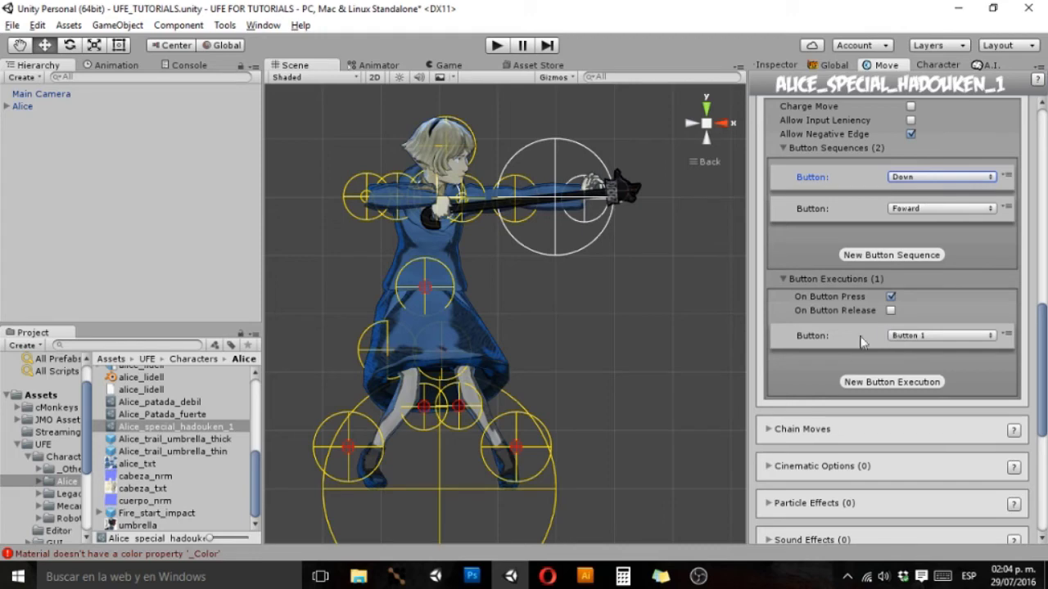
pyautogui.click(782, 280)
pyautogui.scroll(-8, 794, 311)
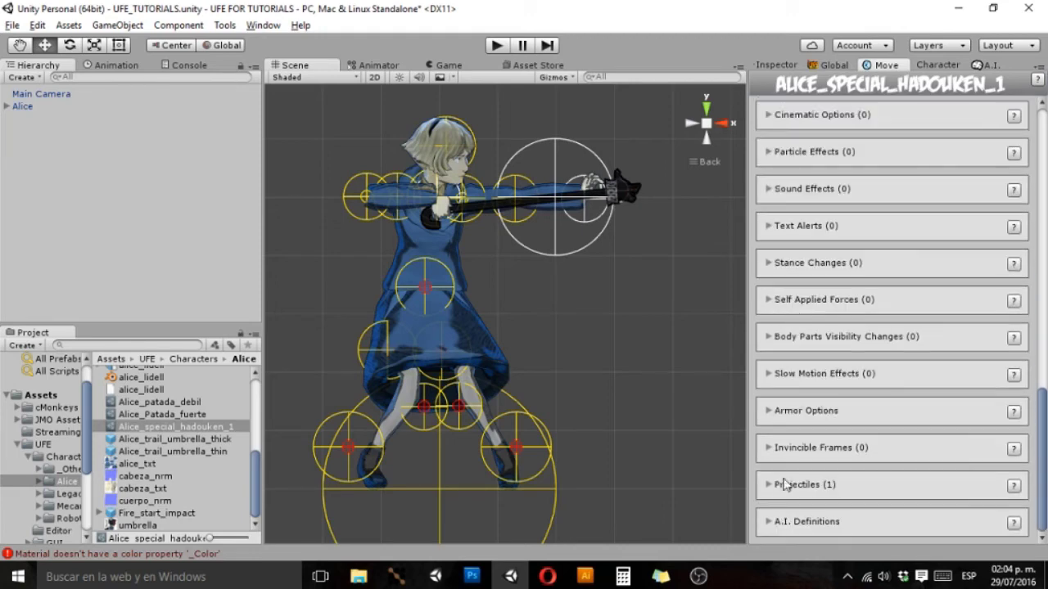
# Step: Close the animation preview and switch to Alice Lidell's character settings
pyautogui.scroll(15, 784, 485)
pyautogui.scroll(-1, 908, 385)
pyautogui.click(958, 378)
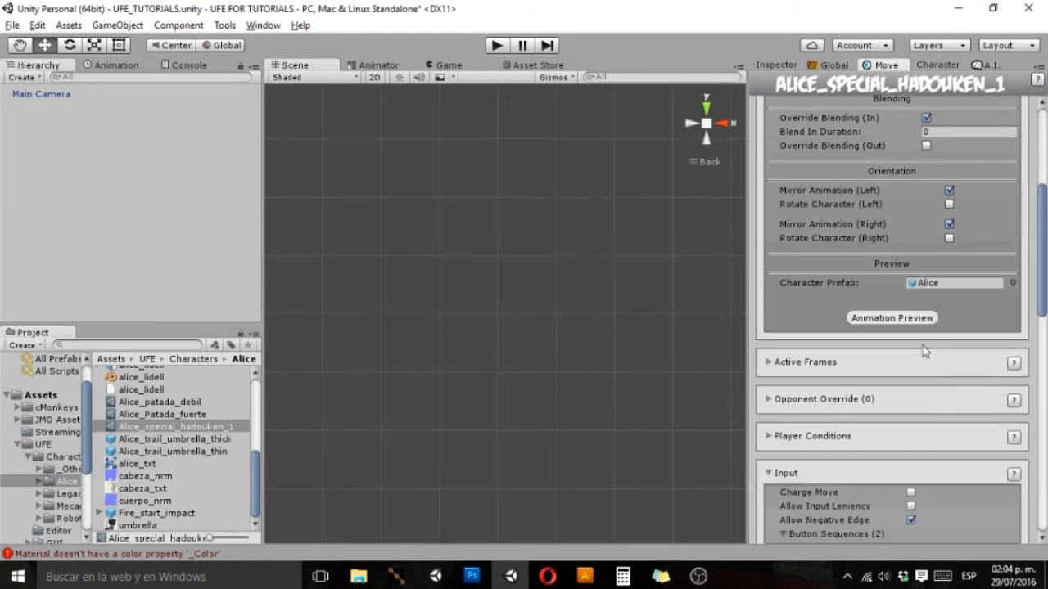
pyautogui.click(938, 64)
pyautogui.scroll(4, 818, 272)
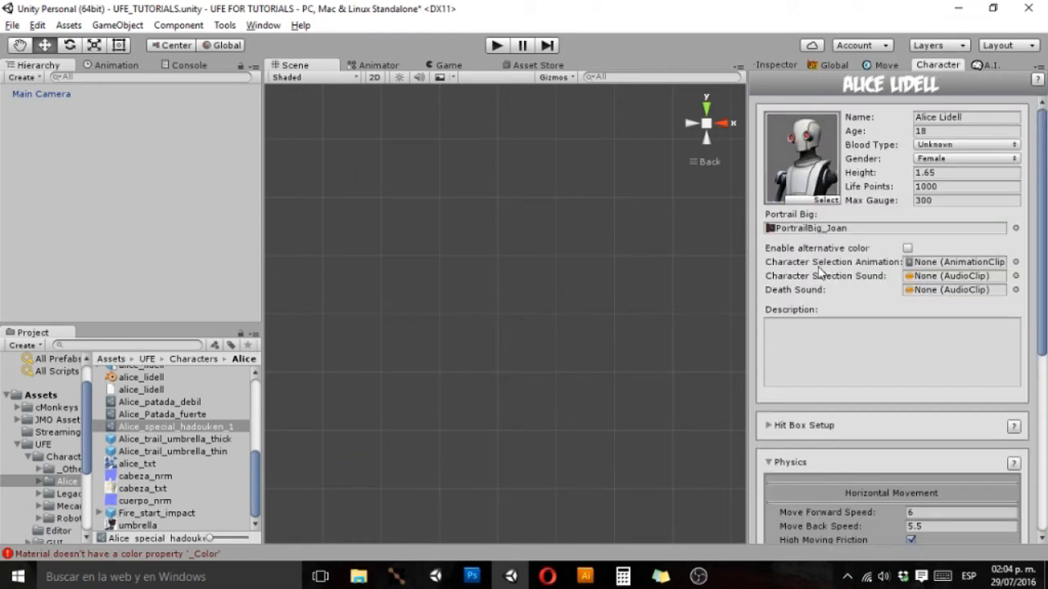
pyautogui.scroll(10, 170, 458)
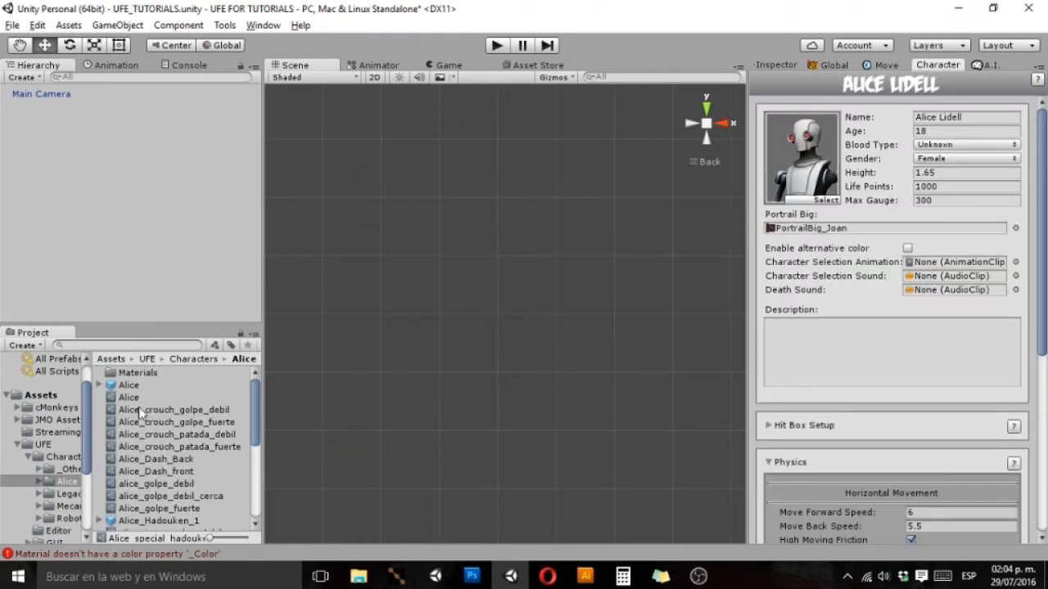
pyautogui.scroll(-5, 866, 324)
pyautogui.scroll(-2, 871, 324)
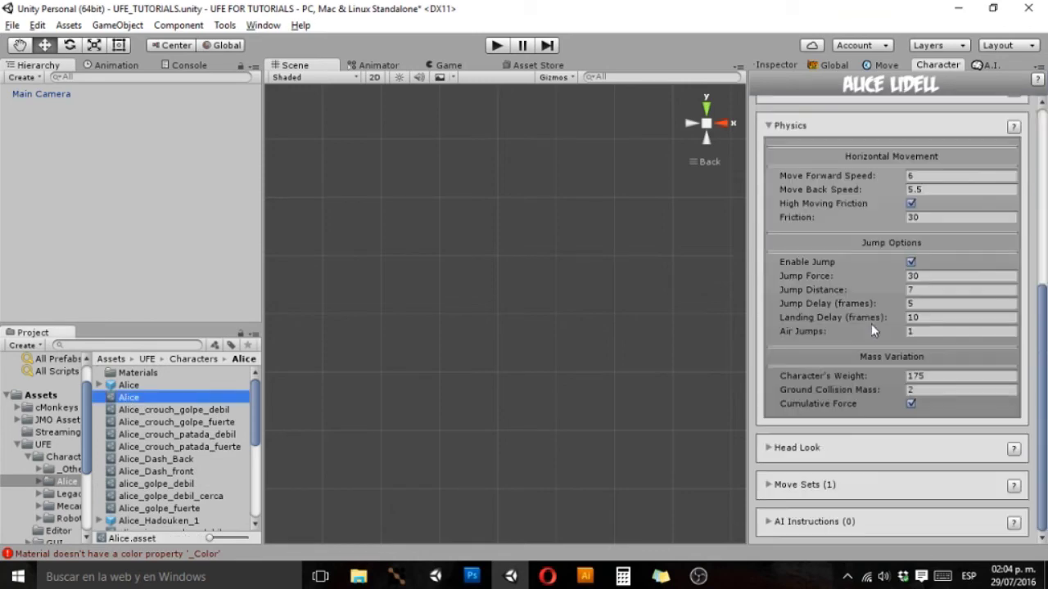
# Step: Add Alice_special_hadouken_1 as a new Attack & Special Moves entry and start the game
pyautogui.click(772, 485)
pyautogui.scroll(-10, 819, 430)
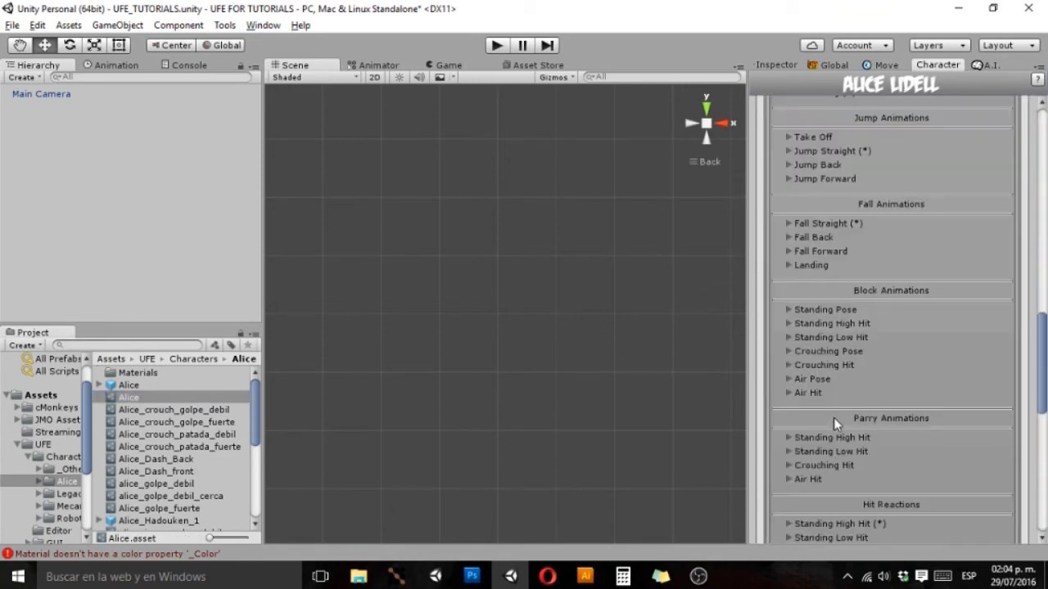
pyautogui.scroll(-6, 833, 417)
pyautogui.scroll(-3, 835, 420)
pyautogui.click(783, 427)
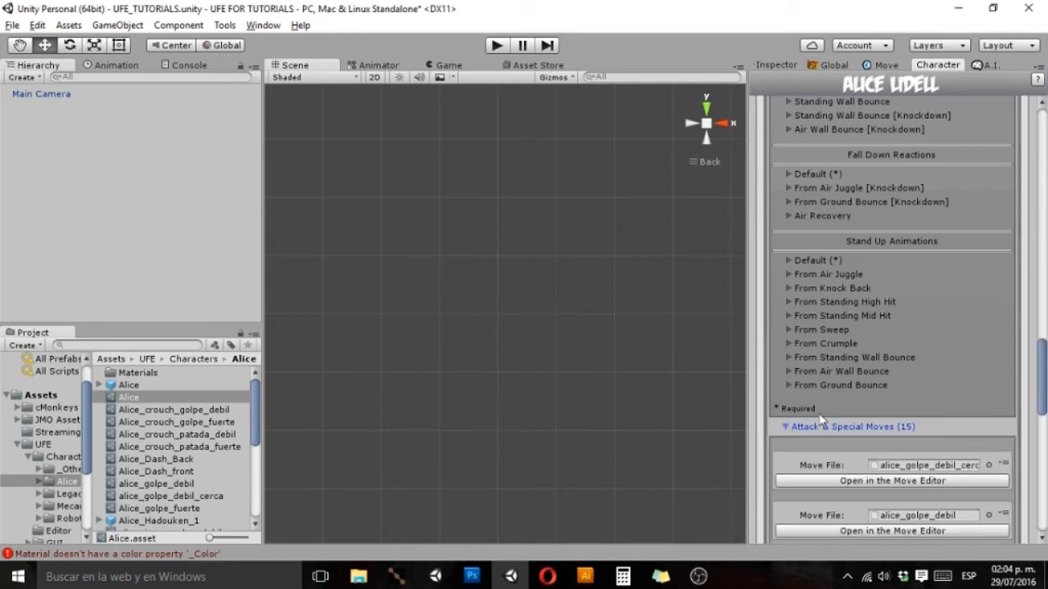
pyautogui.scroll(-8, 818, 413)
pyautogui.scroll(-5, 830, 398)
pyautogui.click(887, 412)
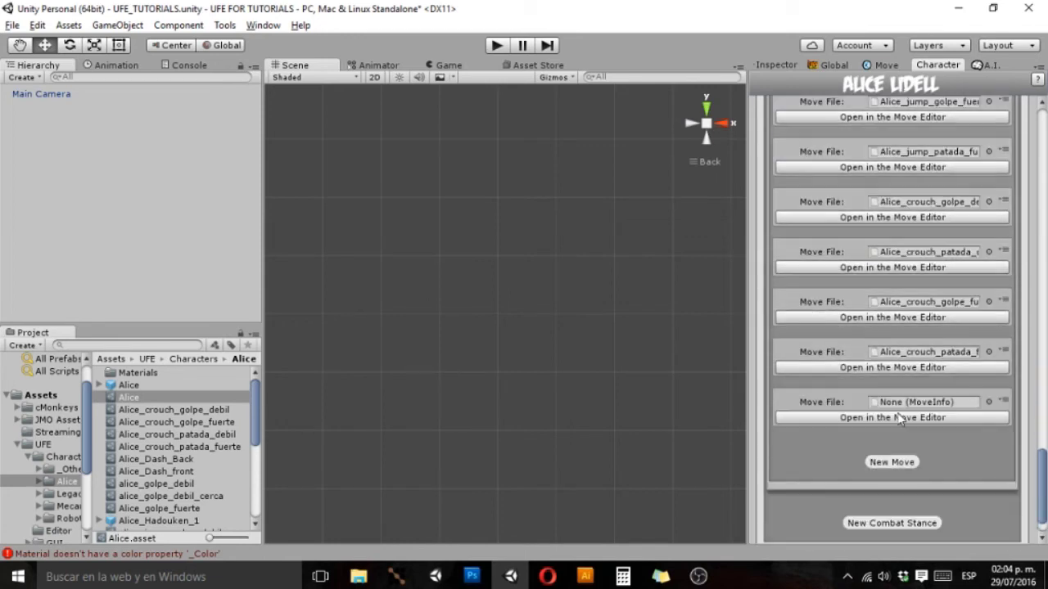
pyautogui.scroll(-5, 168, 438)
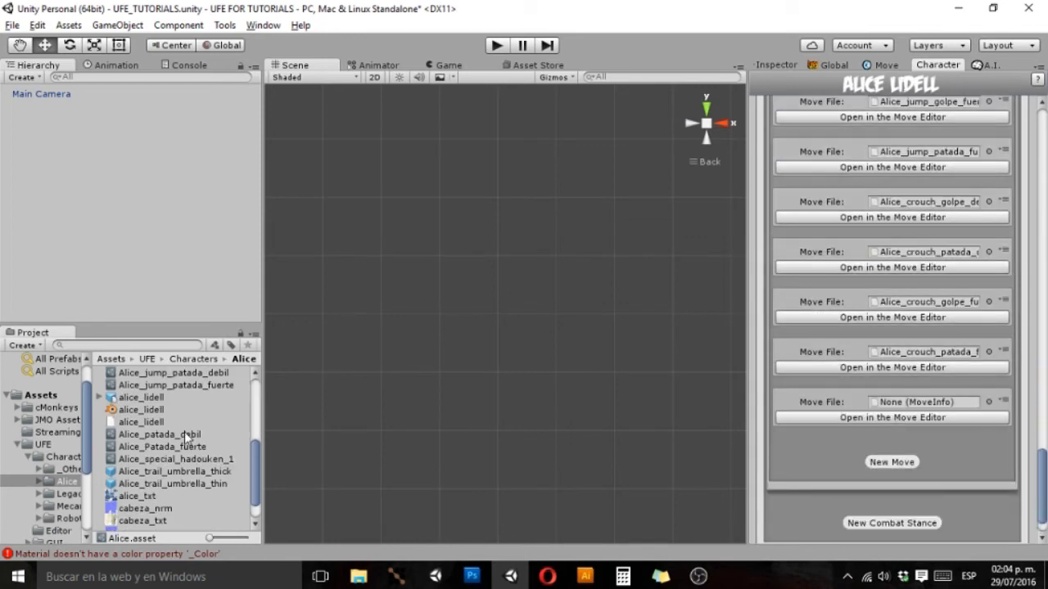
pyautogui.moveTo(160, 463); pyautogui.dragTo(739, 378)
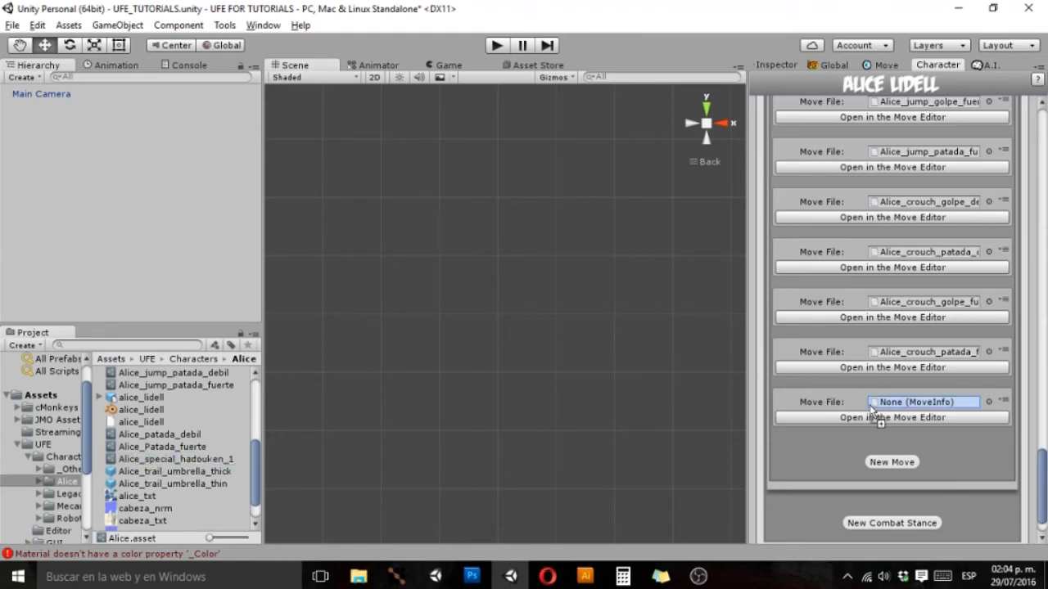
pyautogui.click(501, 47)
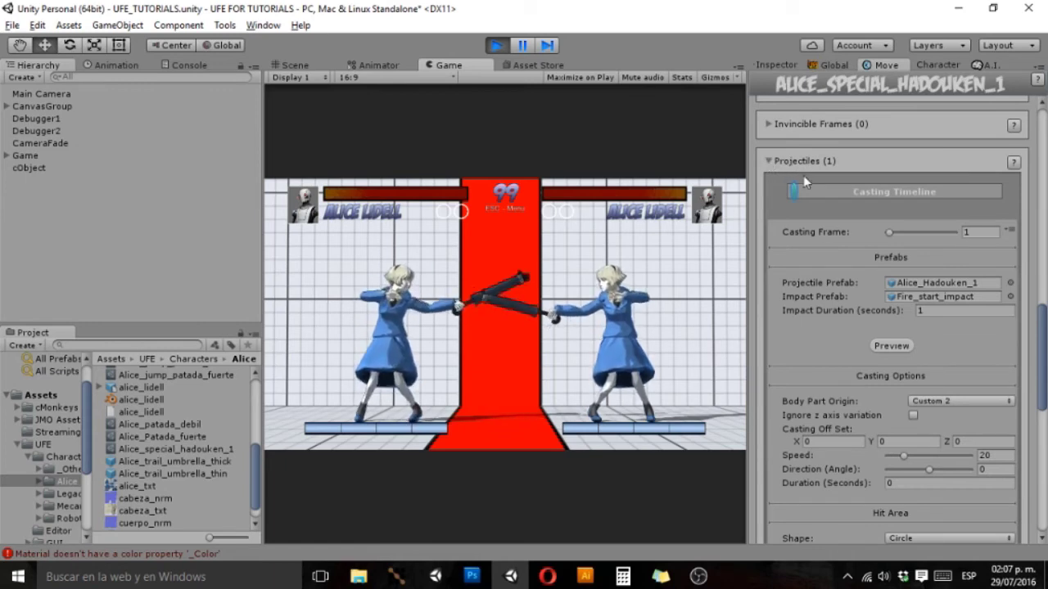
# Step: Scroll the Move inspector to the Projectiles settings while the game runs
pyautogui.scroll(-2, 803, 174)
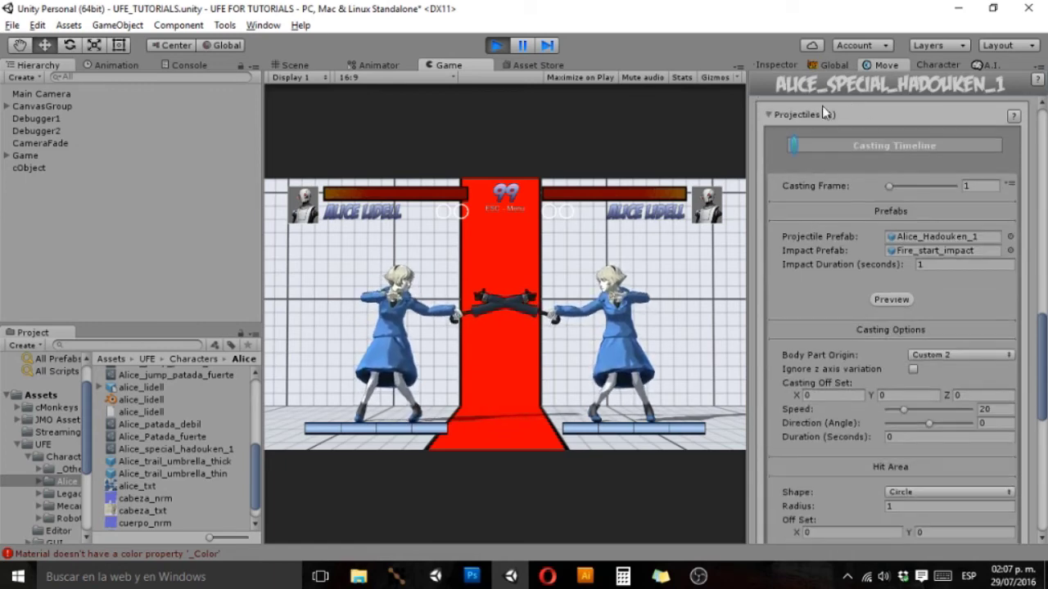
pyautogui.scroll(-4, 798, 340)
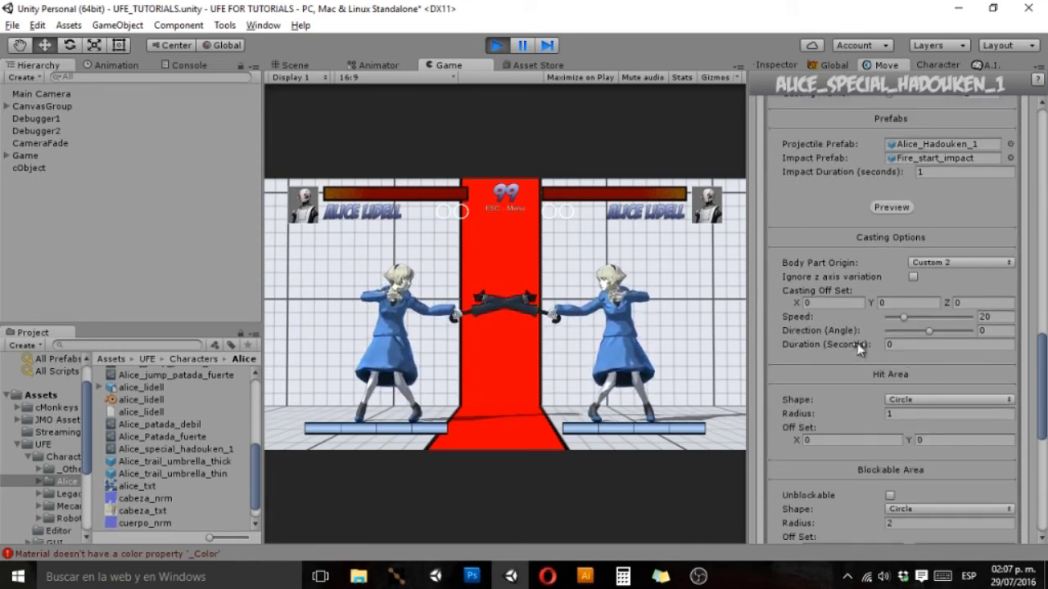
# Step: Change the projectile Duration (Seconds) from 0 to 1
pyautogui.click(894, 344)
pyautogui.write('1')
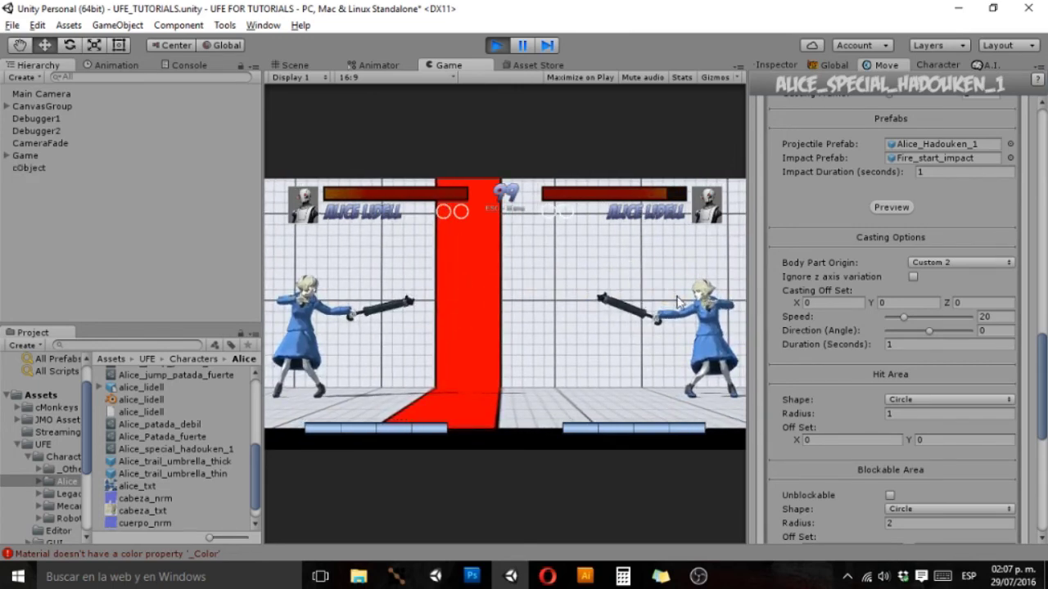
# Step: Set Casting Off Set X to -5 and test the fireball in the Game view
pyautogui.scroll(-2, 832, 358)
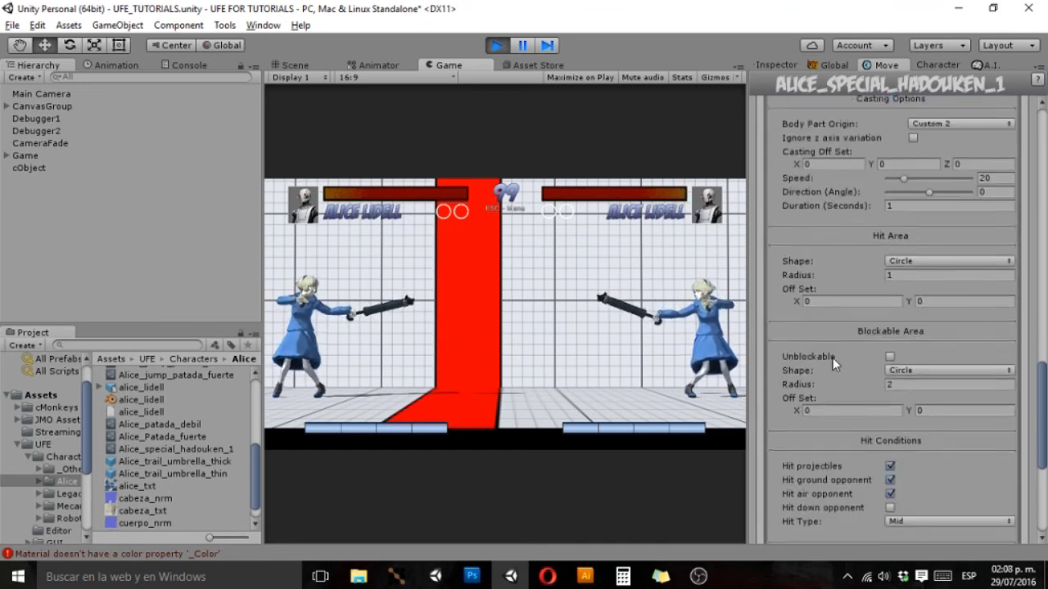
pyautogui.scroll(-3, 832, 358)
pyautogui.scroll(3, 833, 358)
pyautogui.scroll(-5, 861, 311)
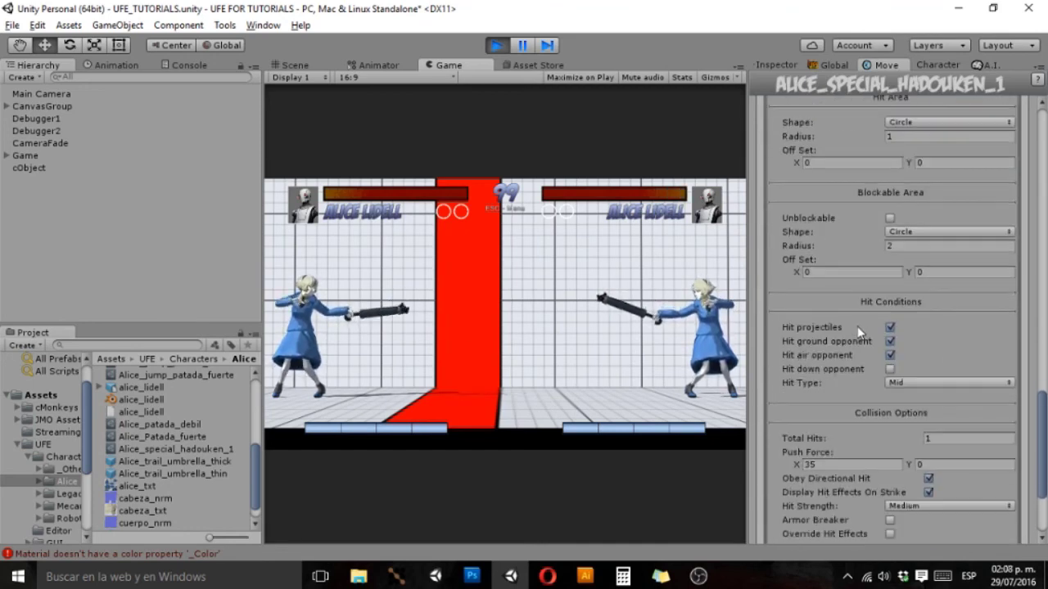
pyautogui.scroll(-1, 856, 326)
pyautogui.scroll(3, 856, 327)
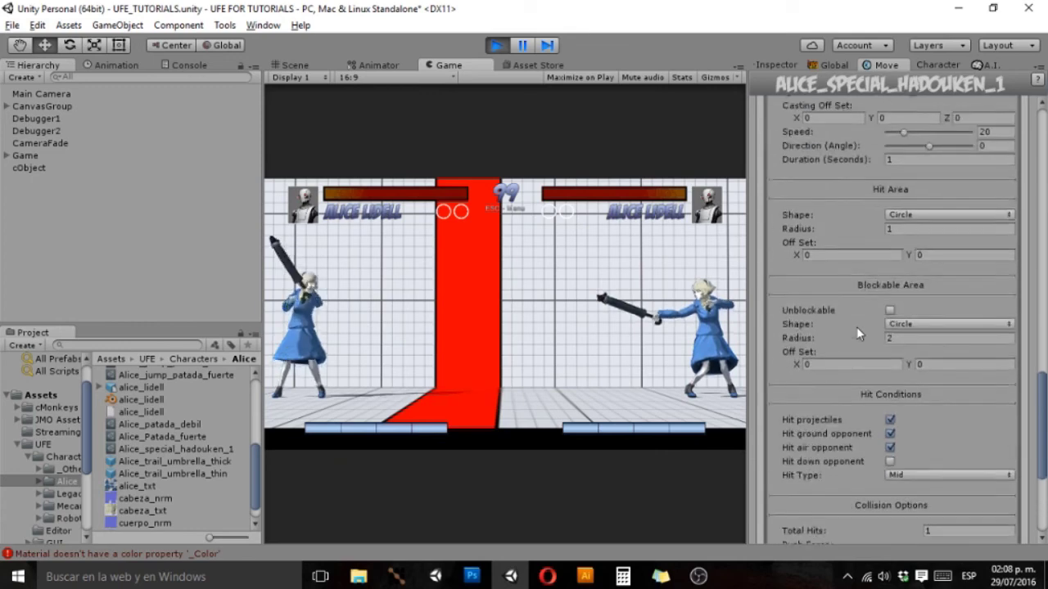
pyautogui.scroll(1, 856, 326)
pyautogui.scroll(2, 860, 312)
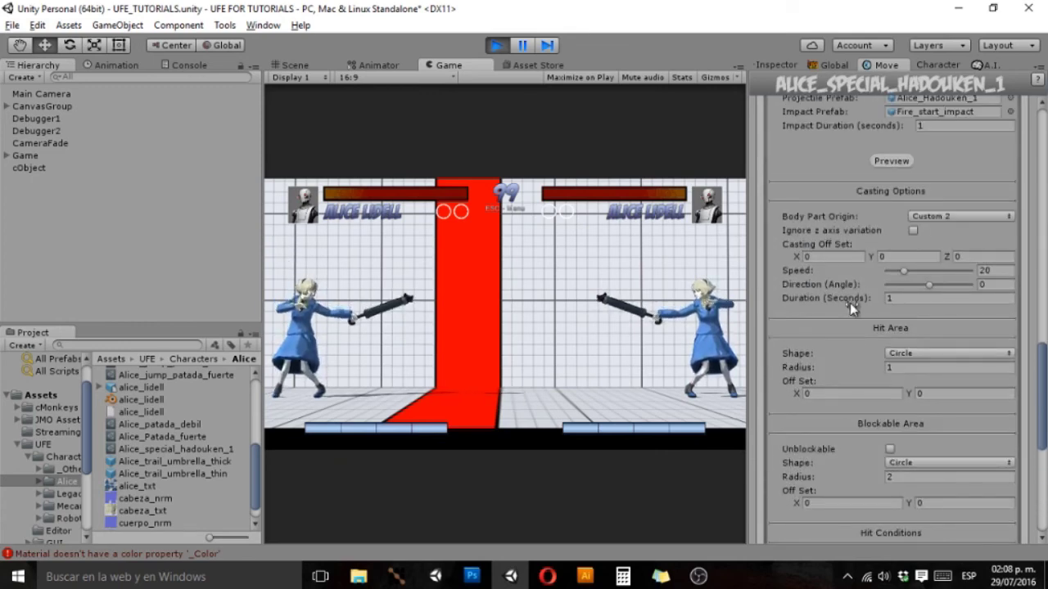
pyautogui.scroll(-4, 850, 303)
pyautogui.scroll(7, 831, 350)
pyautogui.scroll(1, 819, 351)
pyautogui.scroll(-1, 811, 350)
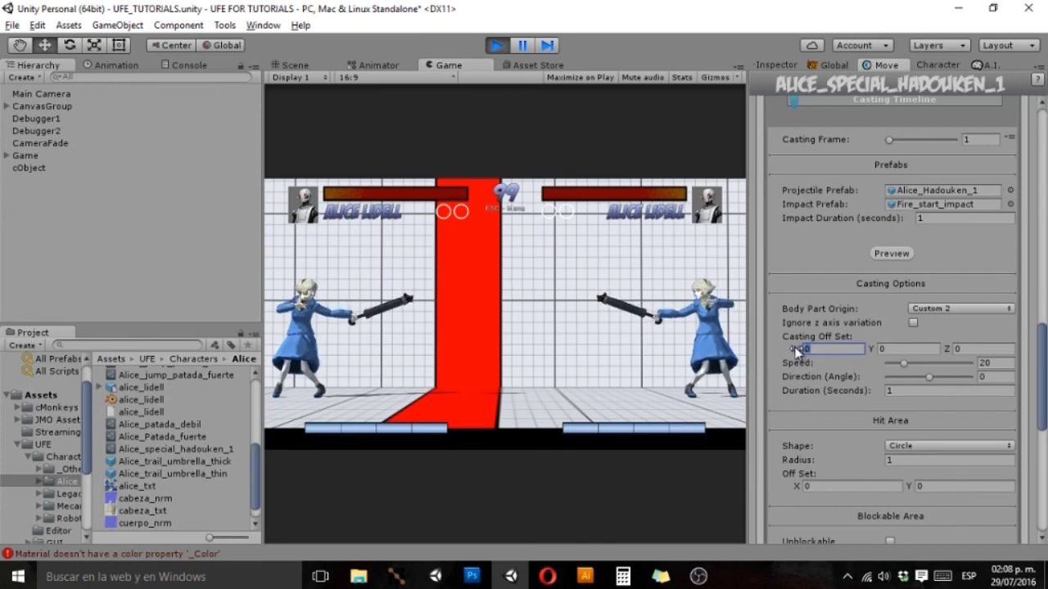
pyautogui.write('-5')
pyautogui.click(511, 282)
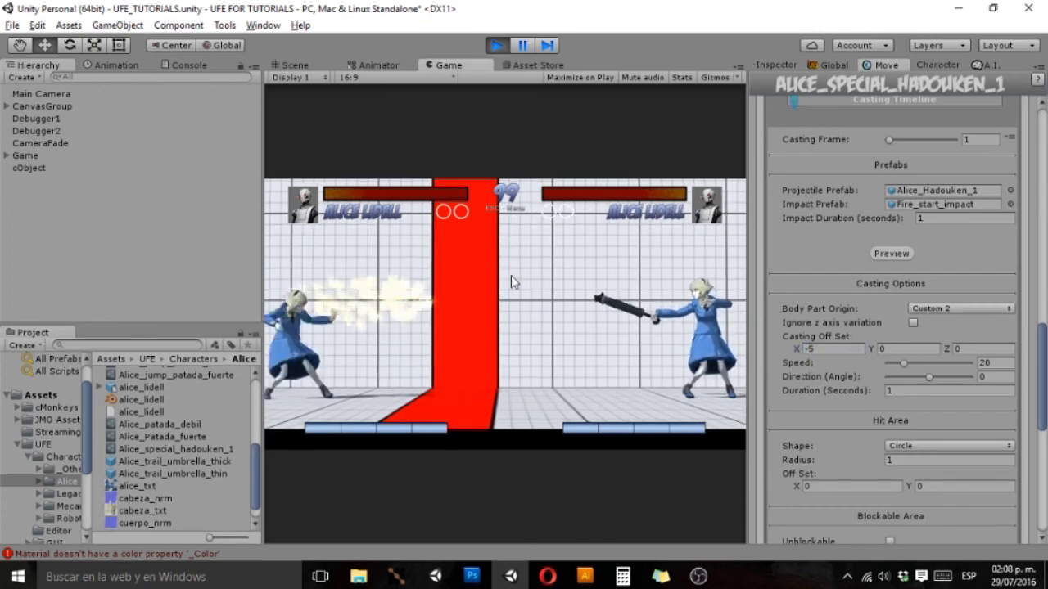